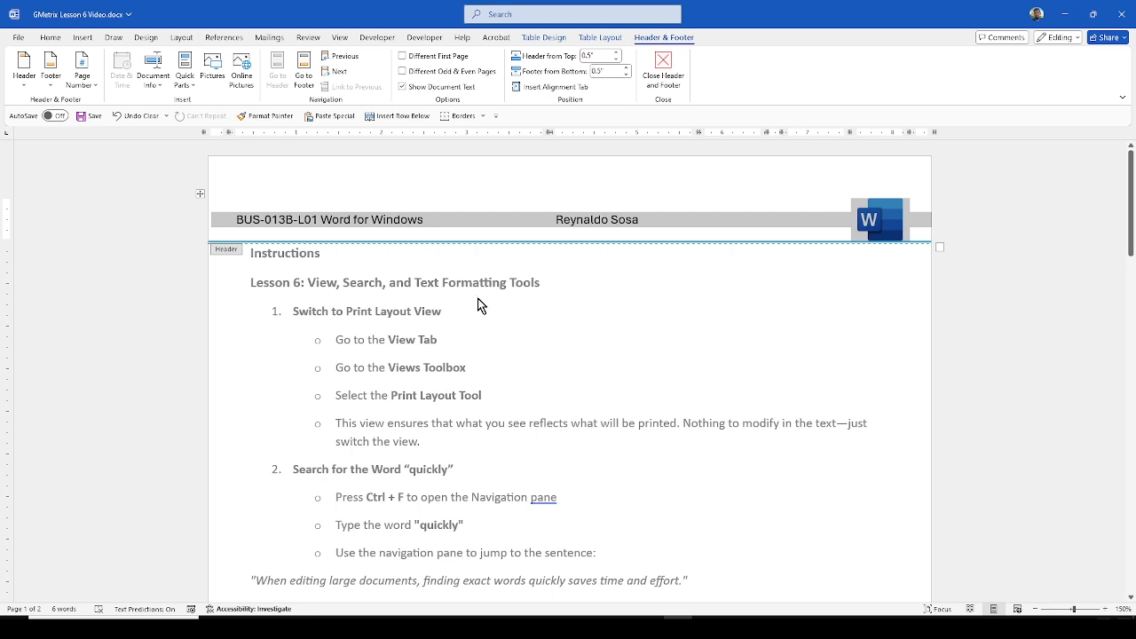
- Leave header editing and switch the document to Print Layout view
click(661, 71)
click(463, 345)
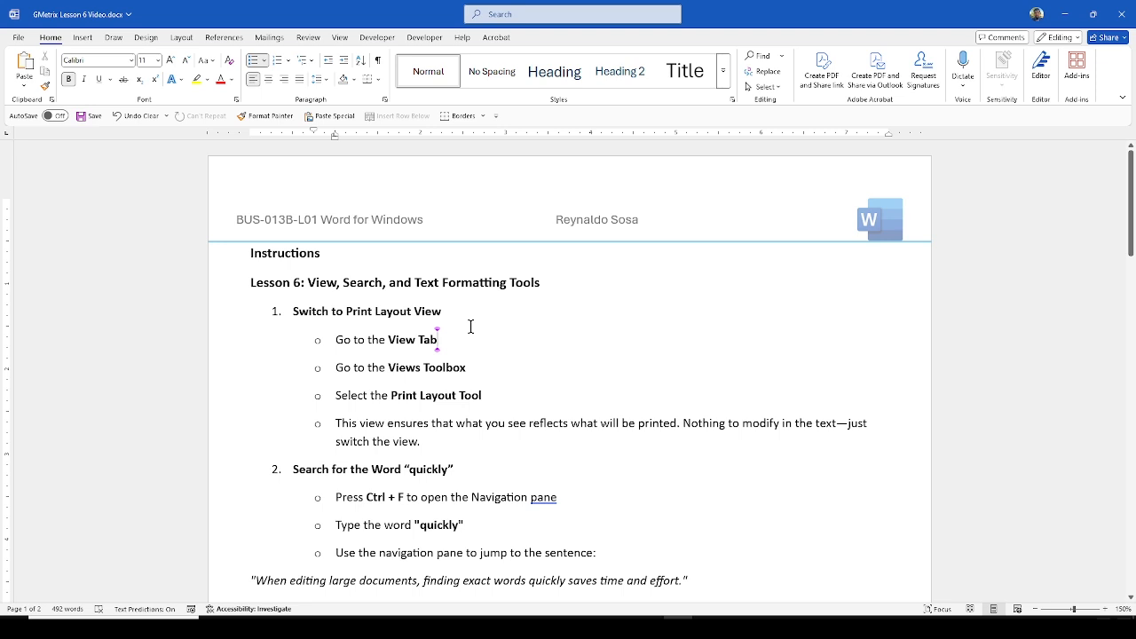
scroll(470, 327, down, 1)
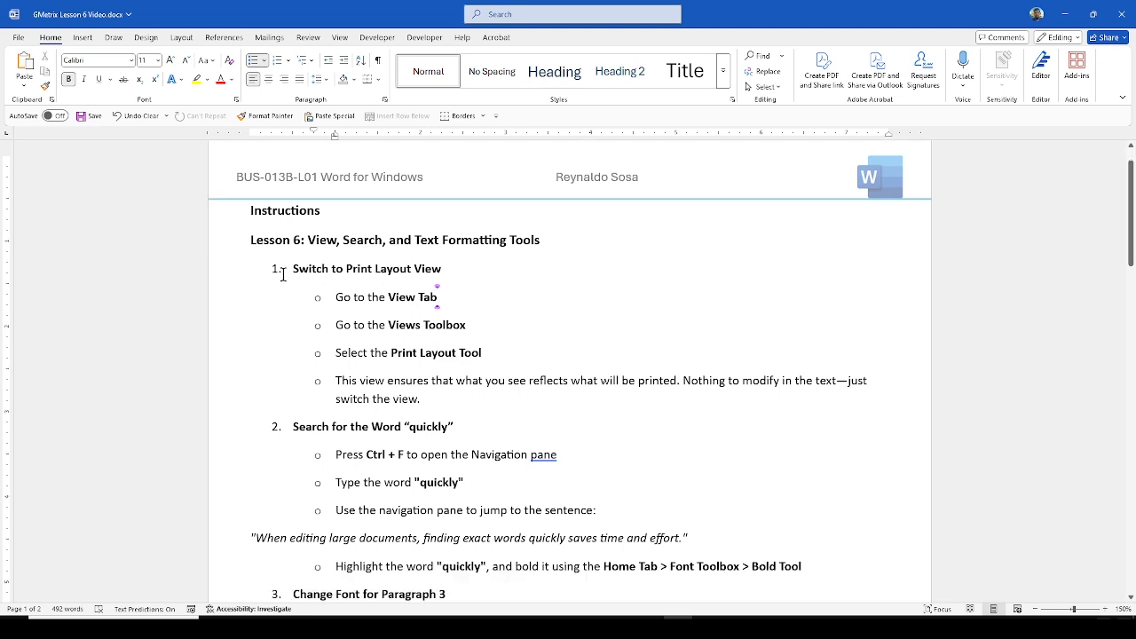
drag(292, 268, 444, 274)
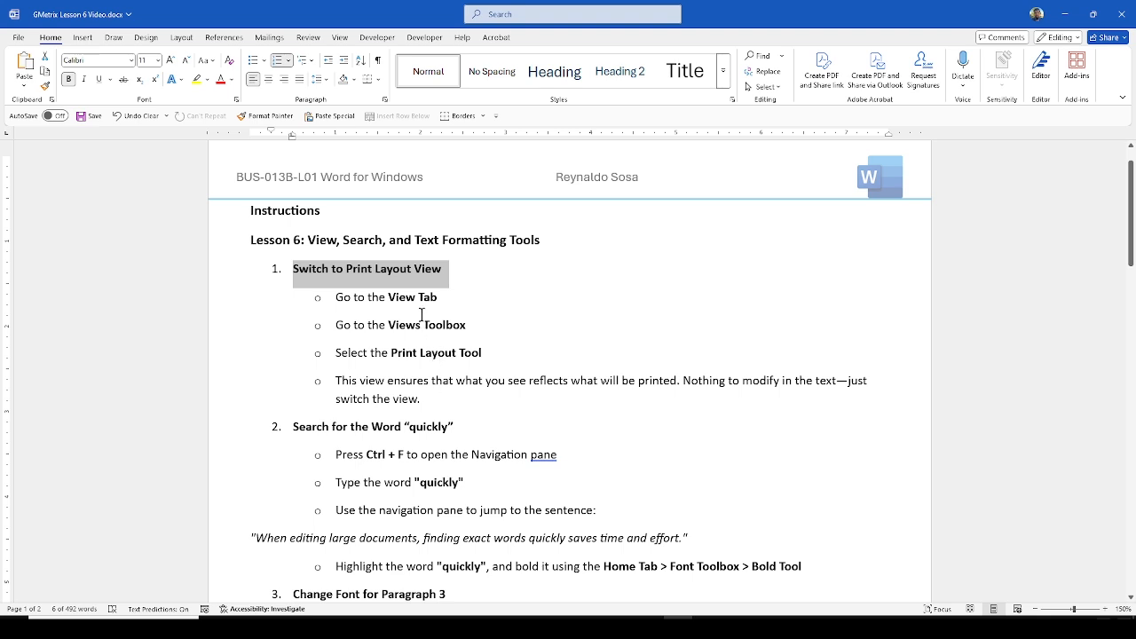
click(340, 37)
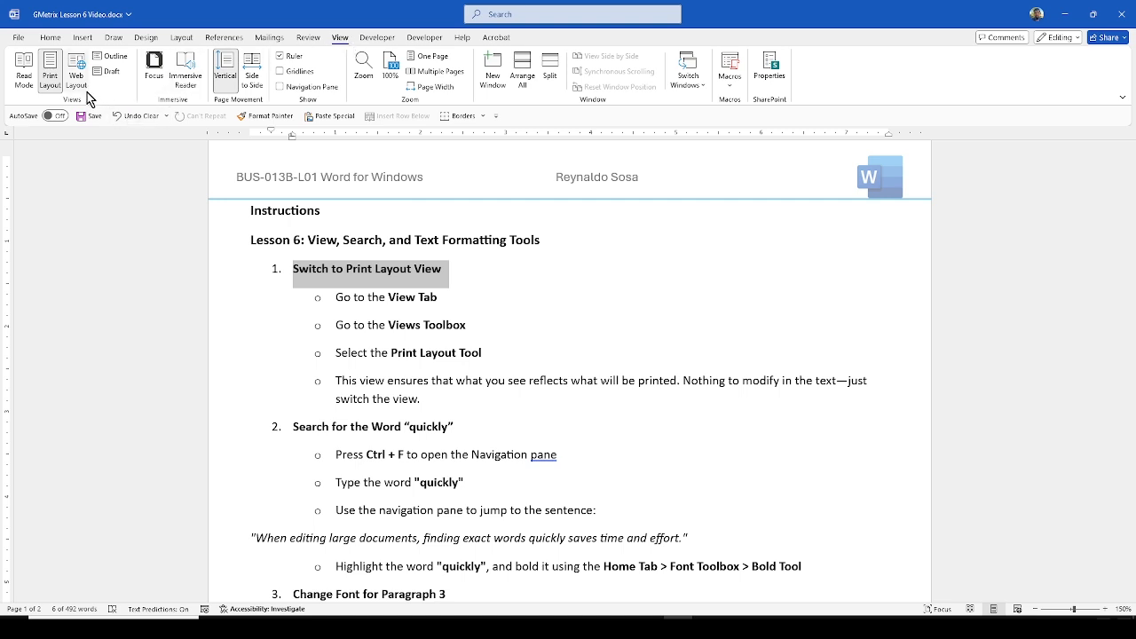
click(55, 81)
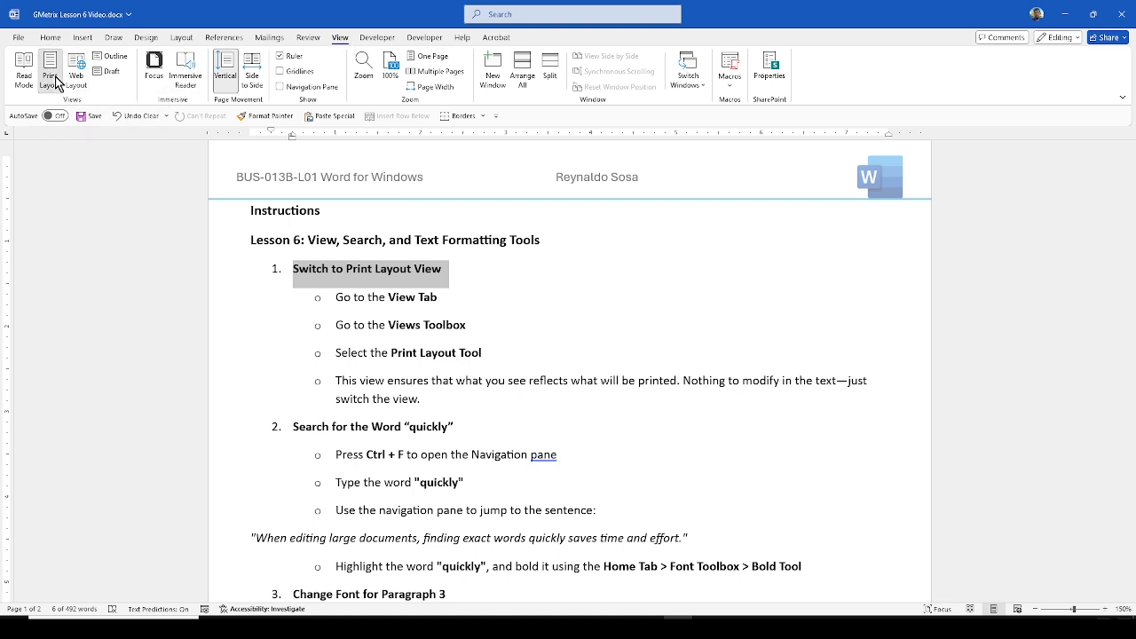
- View the document in Read Mode and return to Print Layout view to compare the two
click(24, 81)
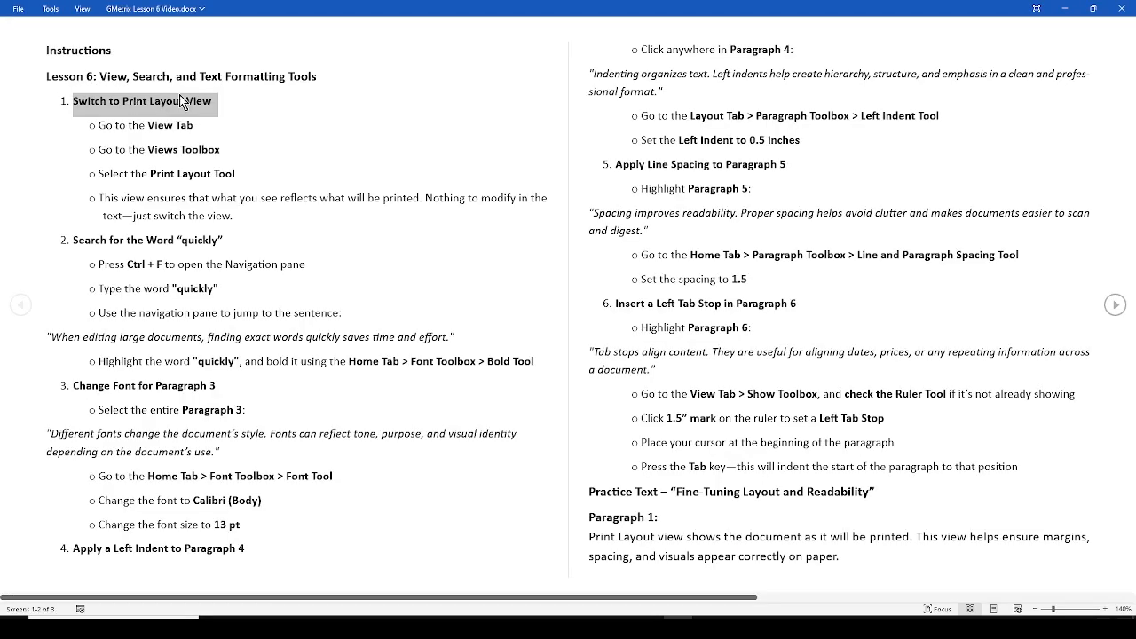
key(Escape)
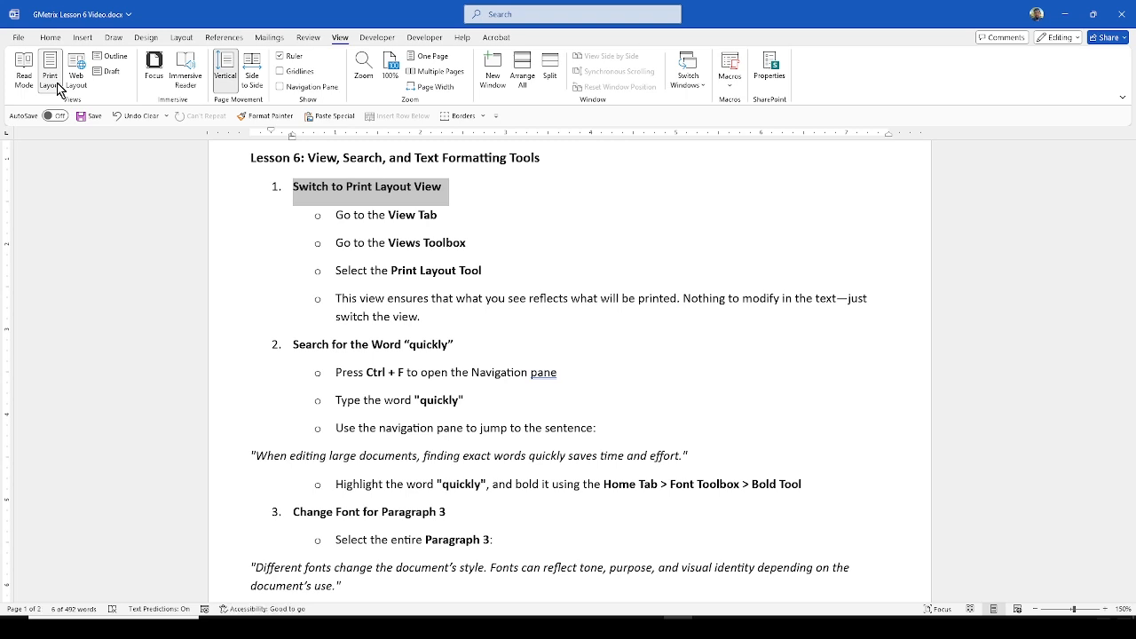
click(59, 88)
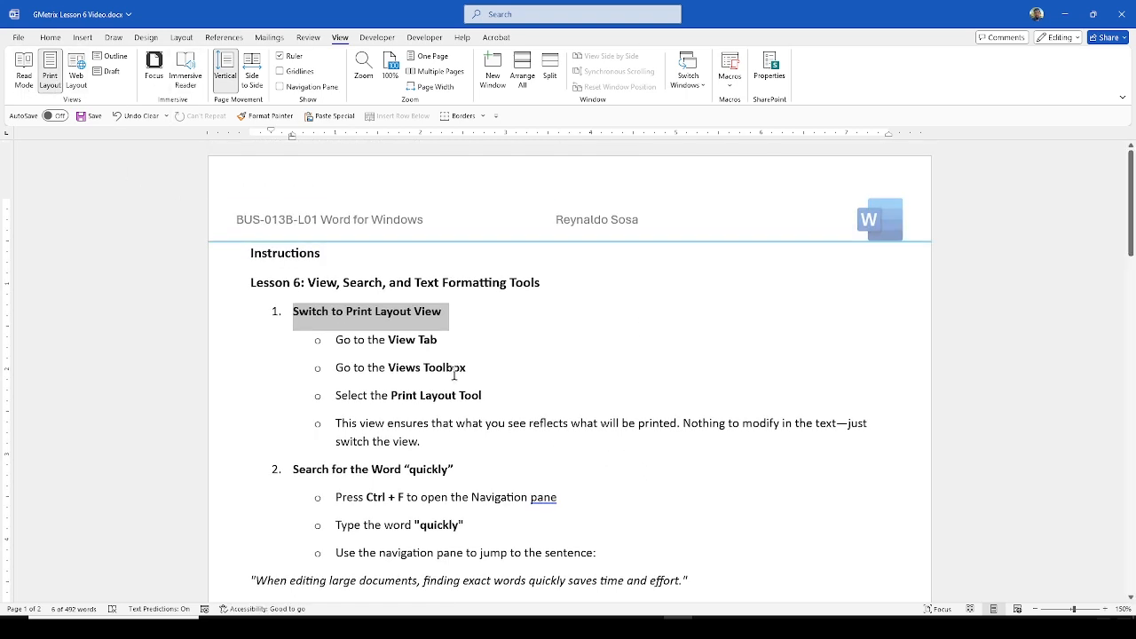
scroll(453, 374, down, 3)
scroll(454, 374, up, 3)
click(25, 78)
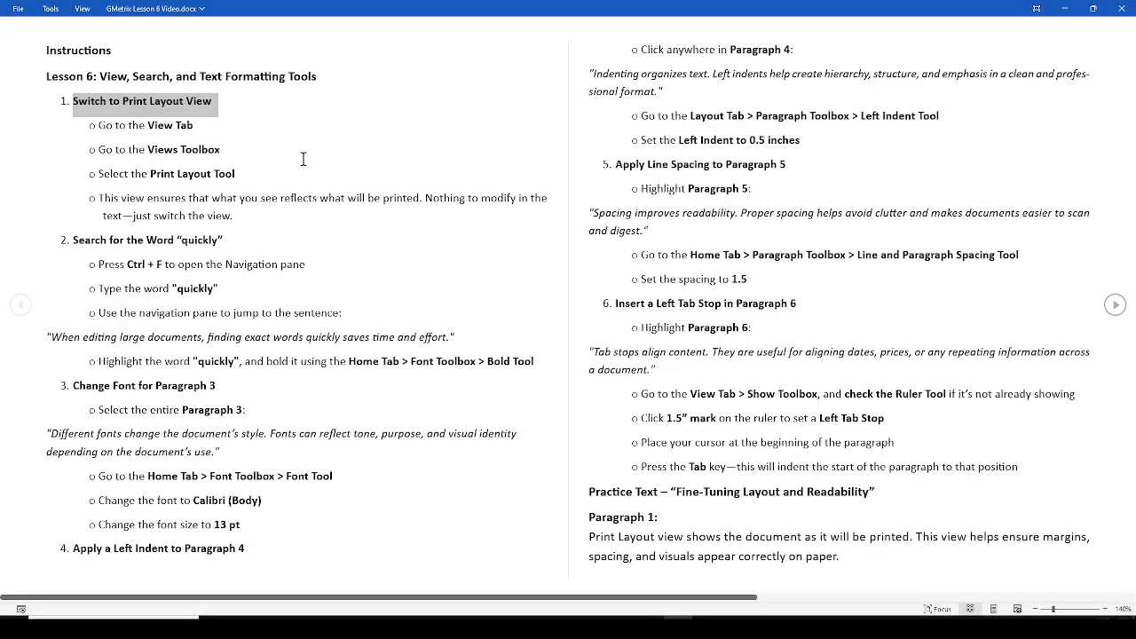
key(Escape)
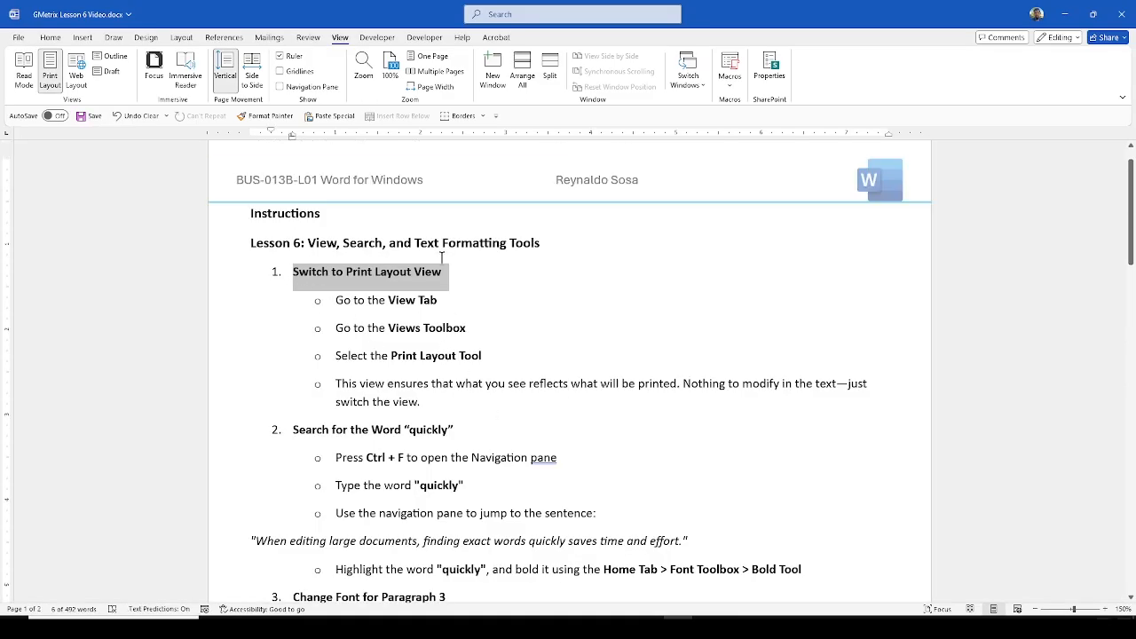
- Search the document for the word "quickly" using the Navigation pane
scroll(441, 257, down, 1)
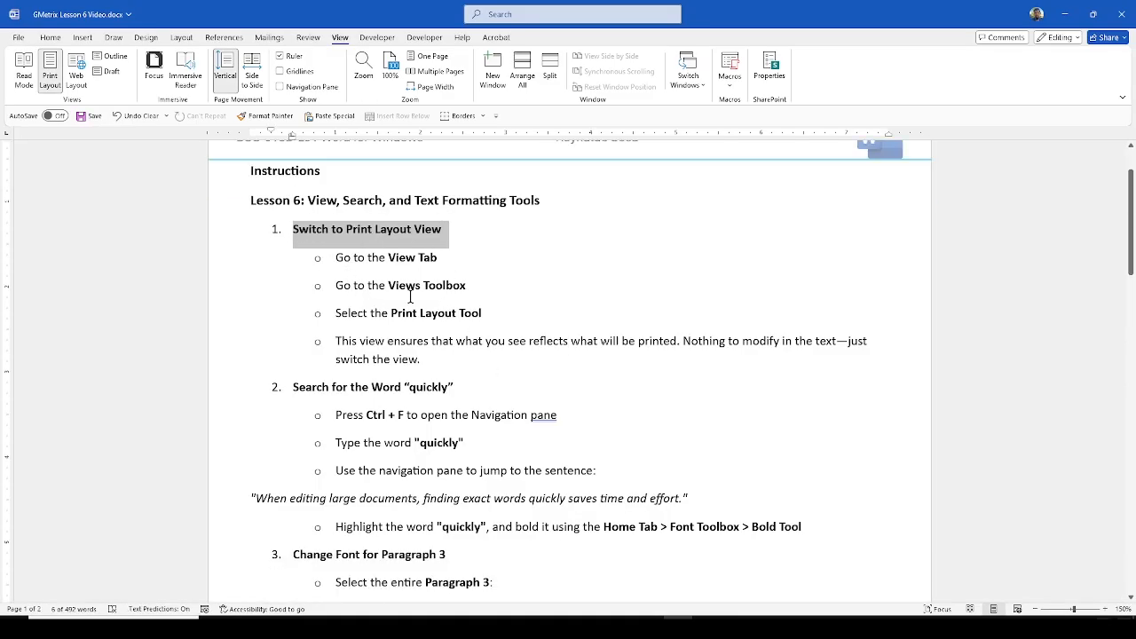
scroll(482, 312, down, 3)
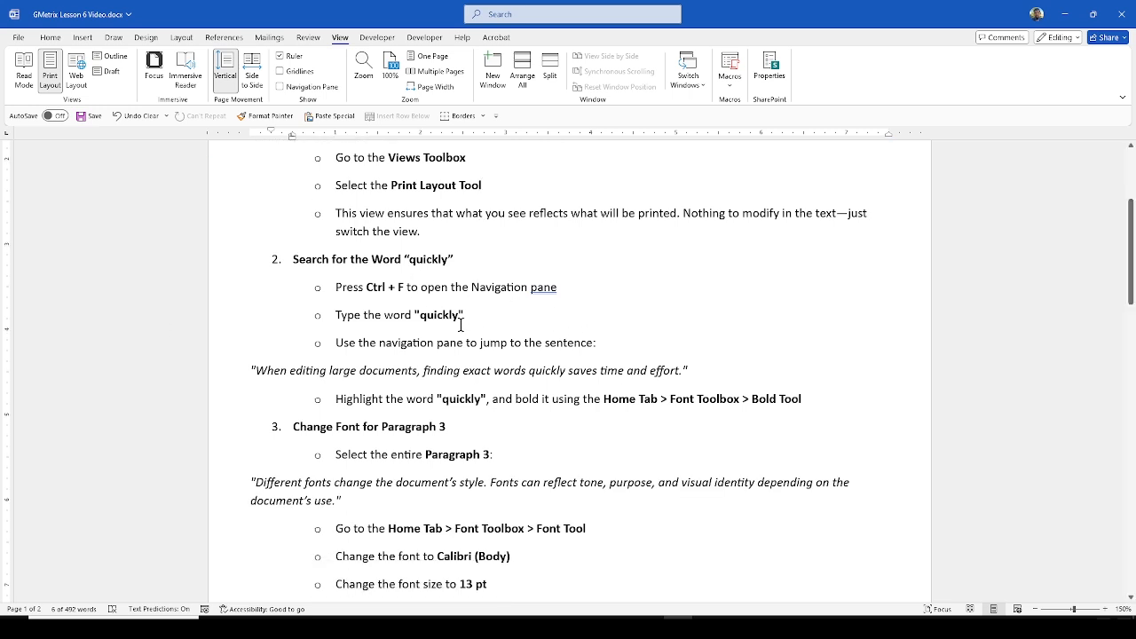
scroll(460, 326, down, 1)
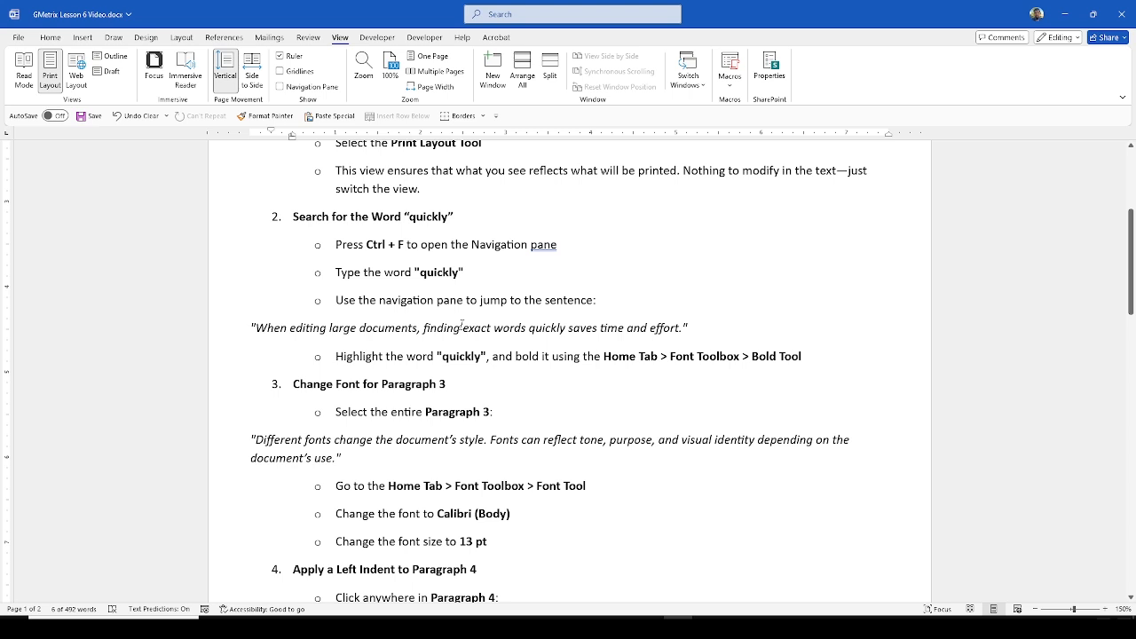
key(ctrl+f)
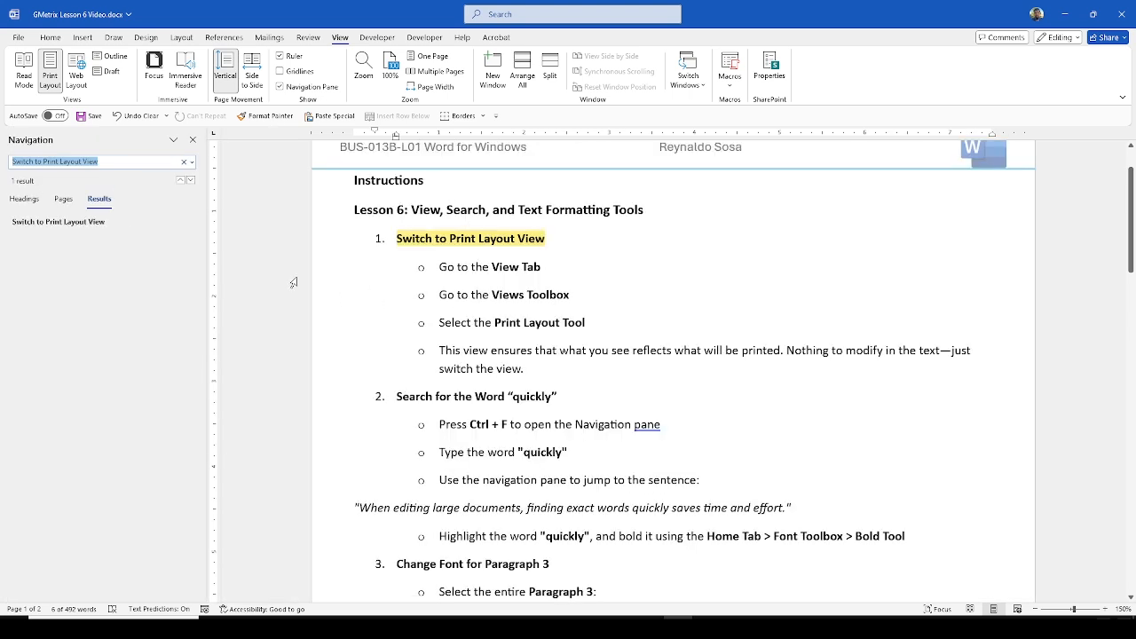
key(BackSpace)
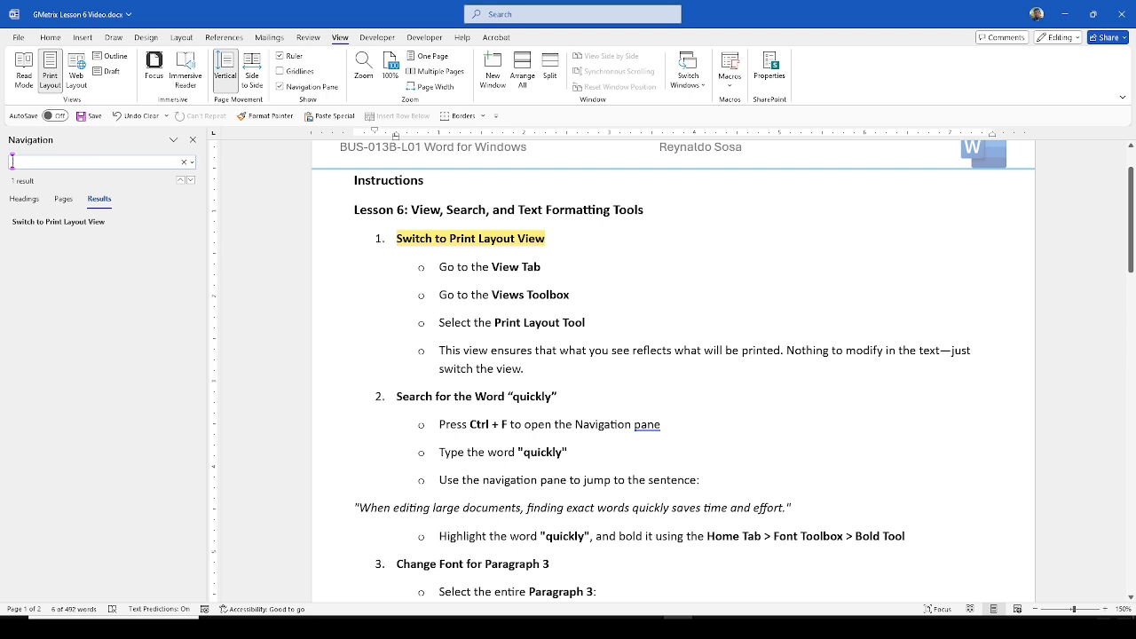
text(quickly)
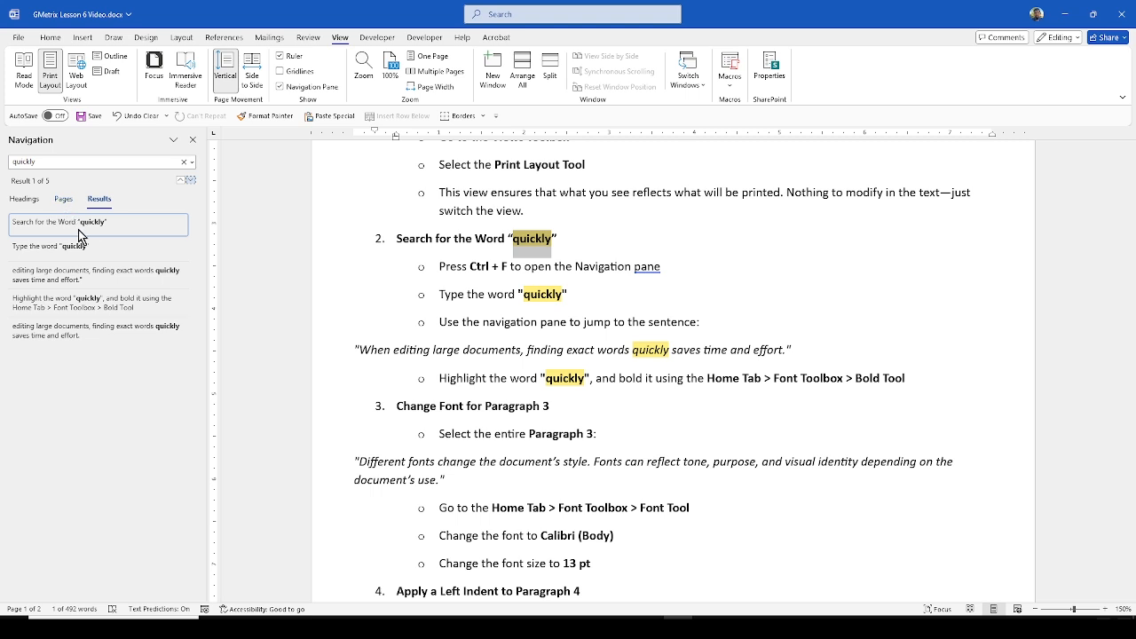
- Step through the matches for "quickly" until the search returns to the first one
click(192, 181)
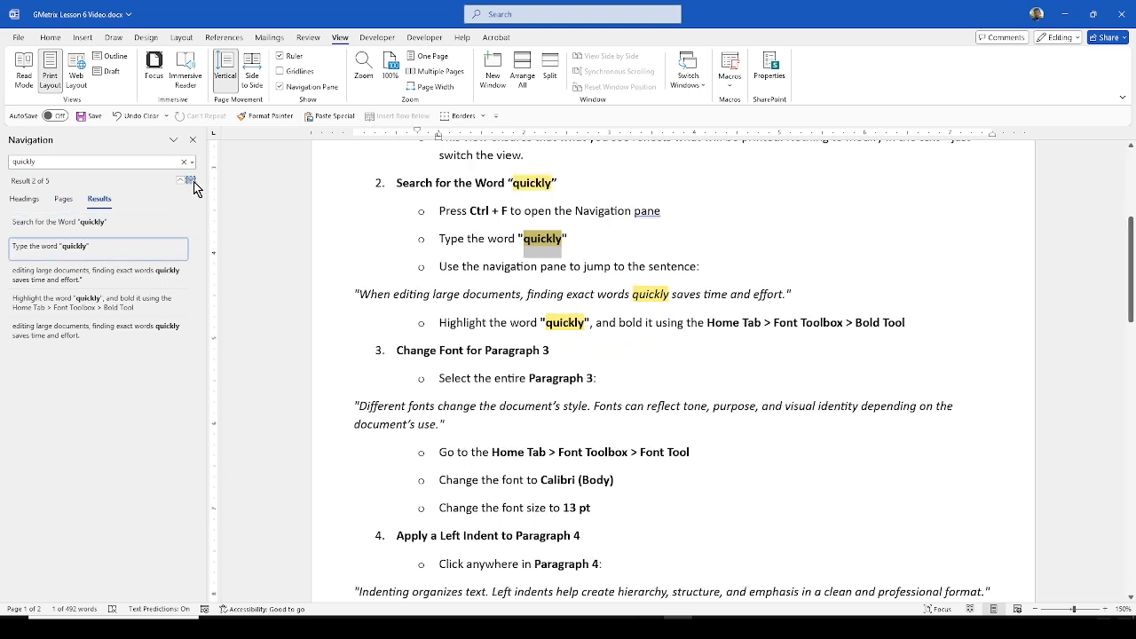
click(192, 181)
click(192, 181)
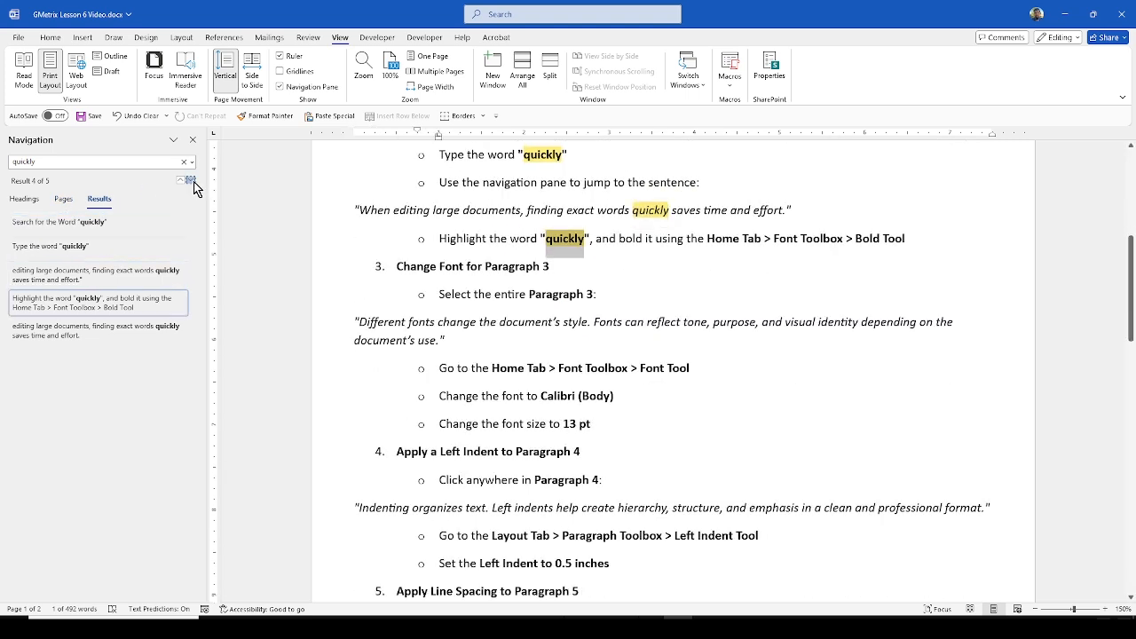
click(192, 181)
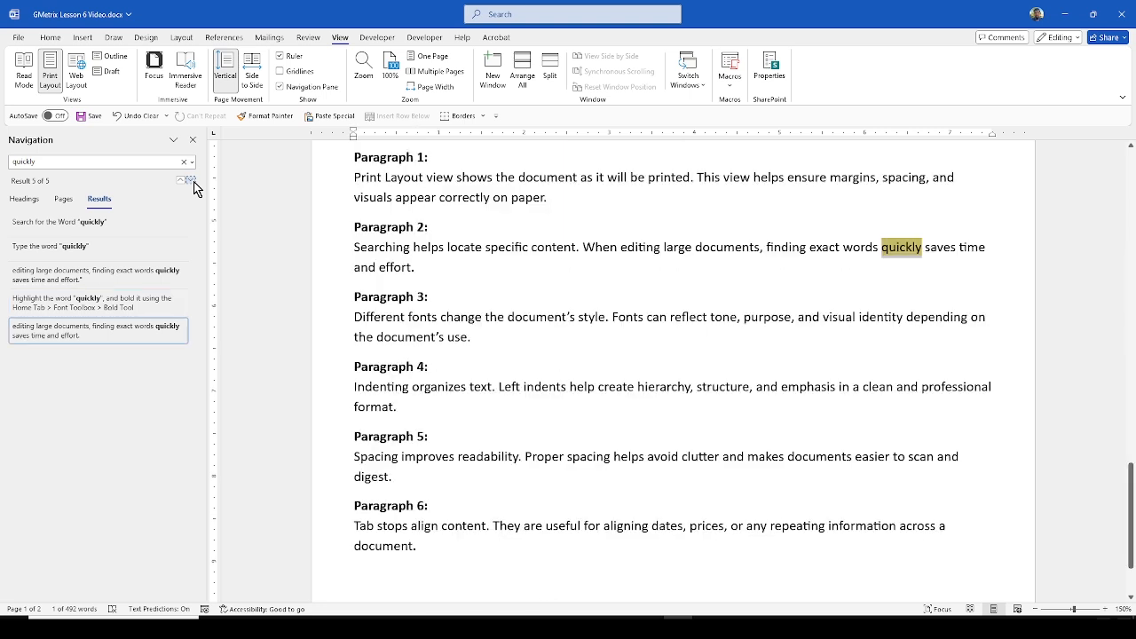
click(191, 181)
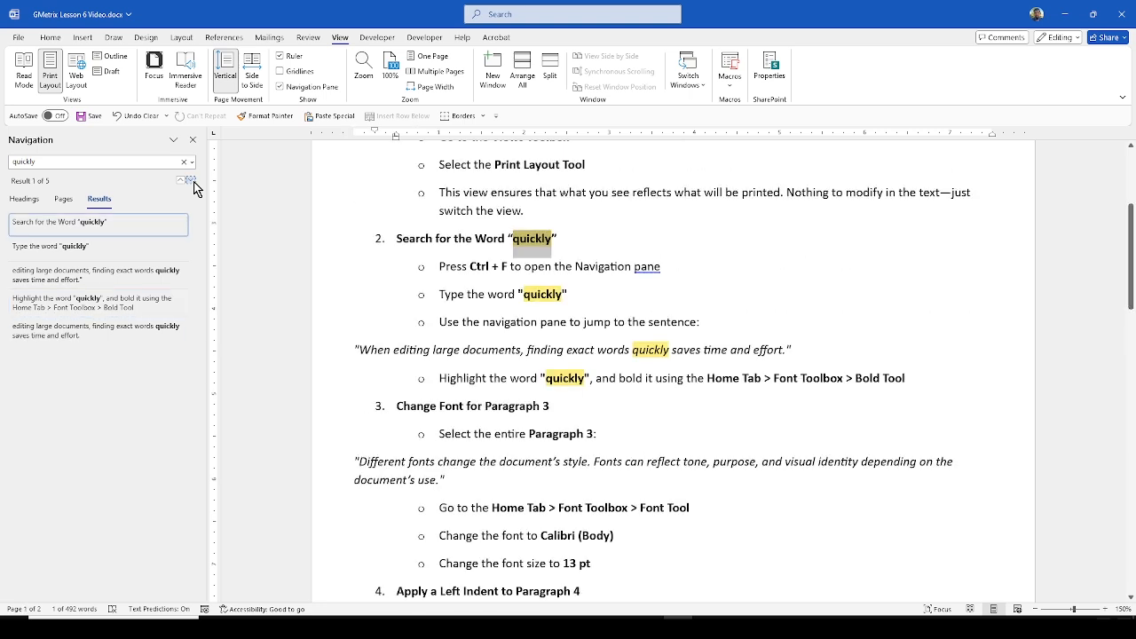
- Bold the word "quickly" in the italic sentence "When editing large documents..." under instruction 2
click(446, 349)
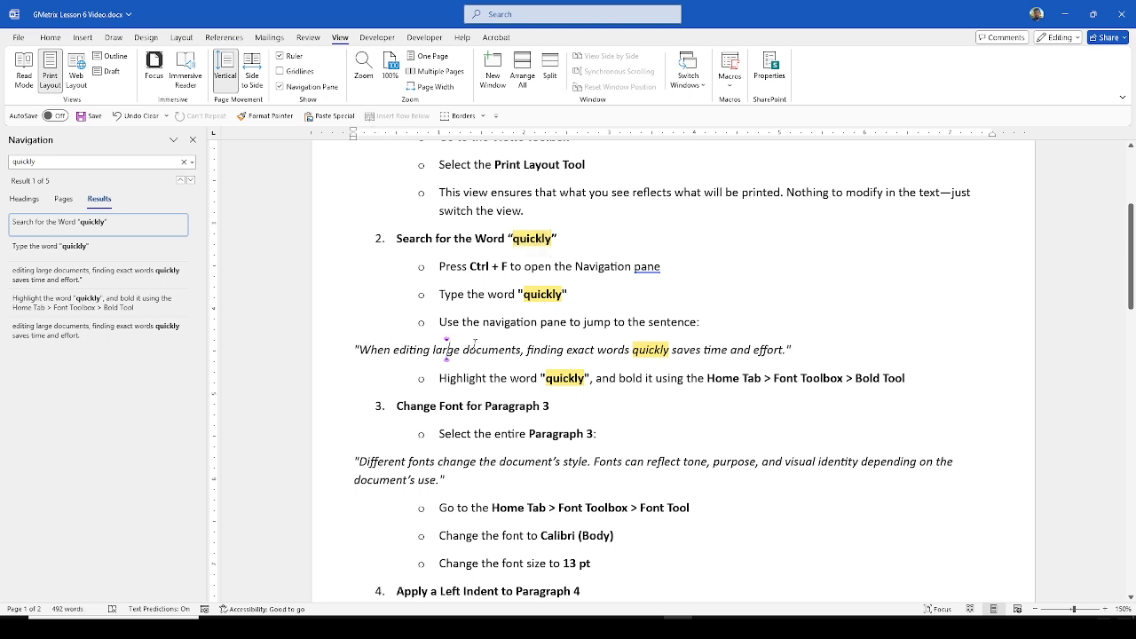
drag(358, 347, 462, 348)
drag(353, 348, 796, 349)
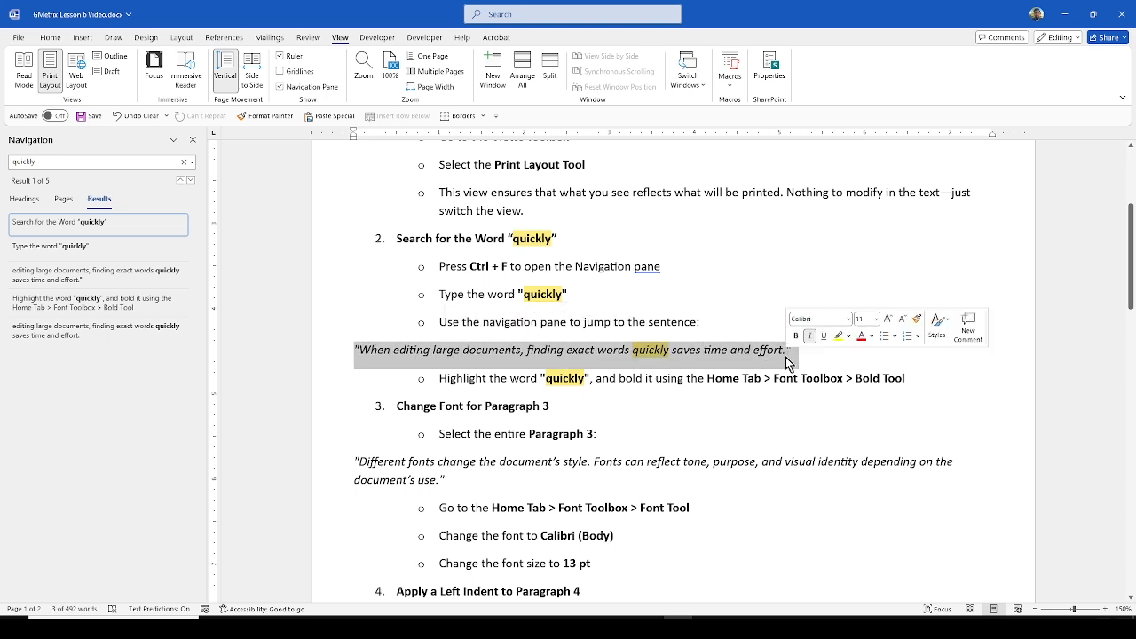
click(610, 341)
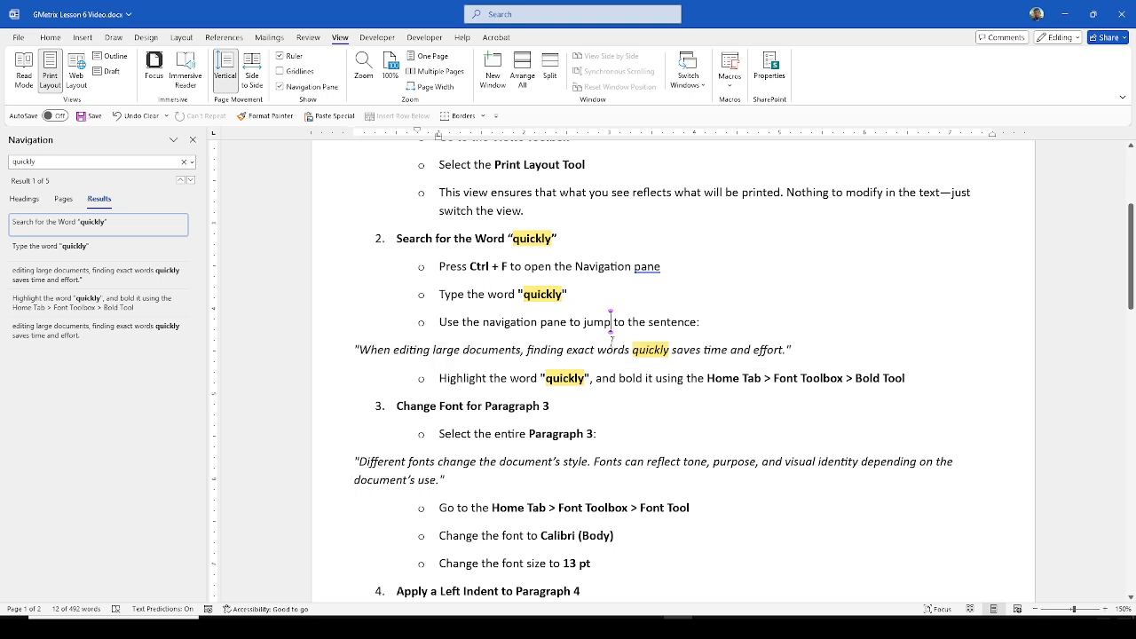
drag(598, 350, 672, 354)
click(657, 356)
drag(596, 351, 633, 351)
click(648, 351)
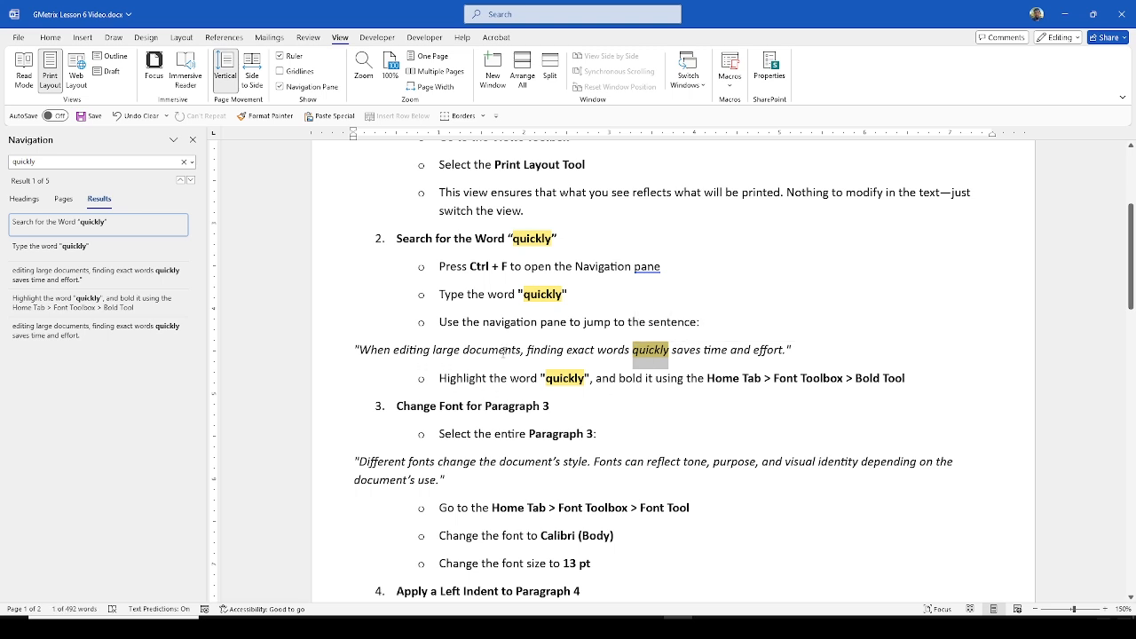
click(50, 37)
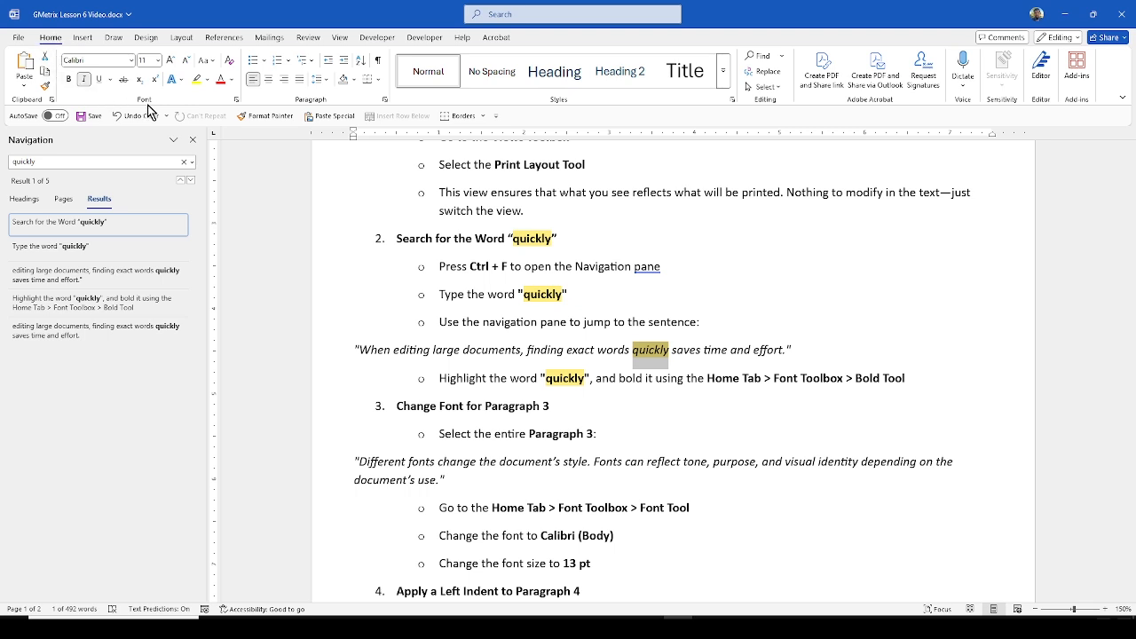
click(70, 81)
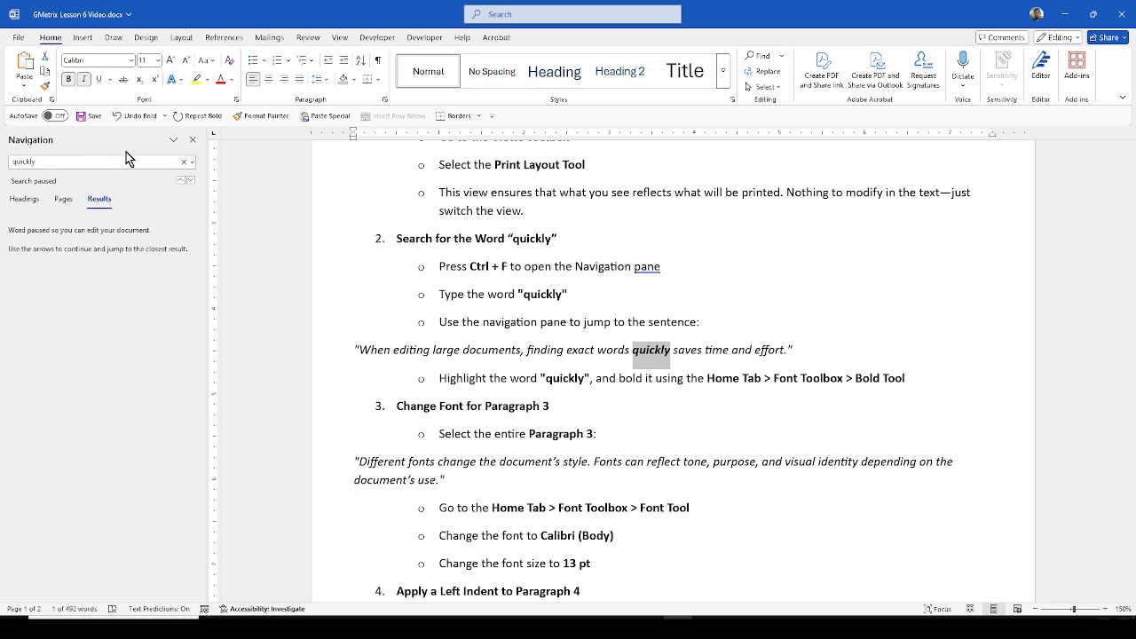
- Search for "different fonts change" and go to the match in Paragraph 3 of the practice text
click(183, 162)
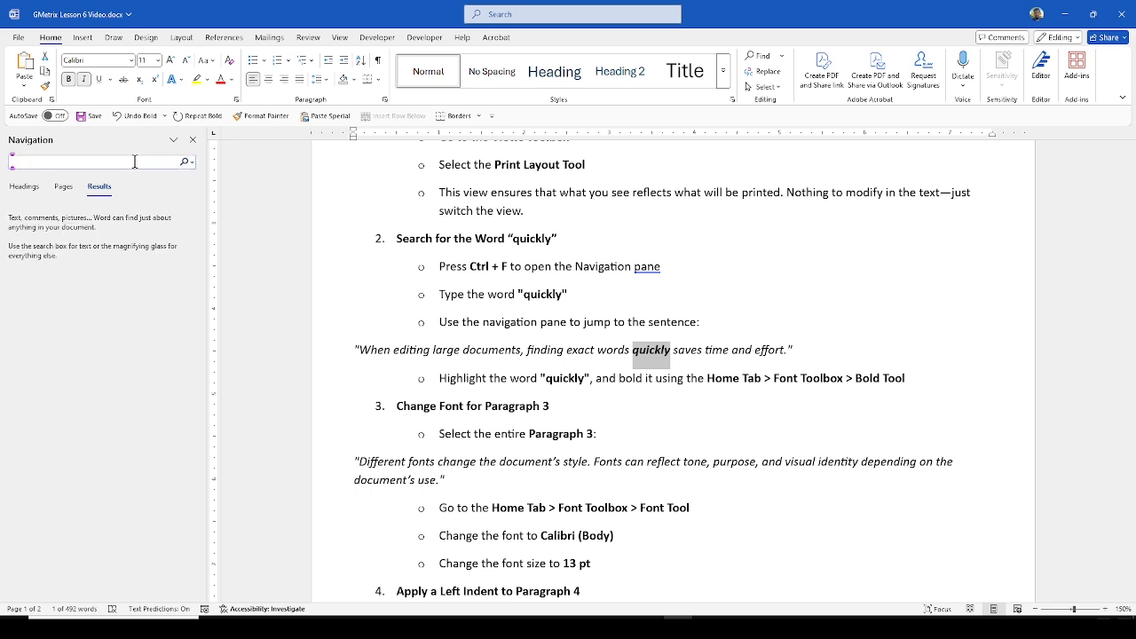
text(different fo)
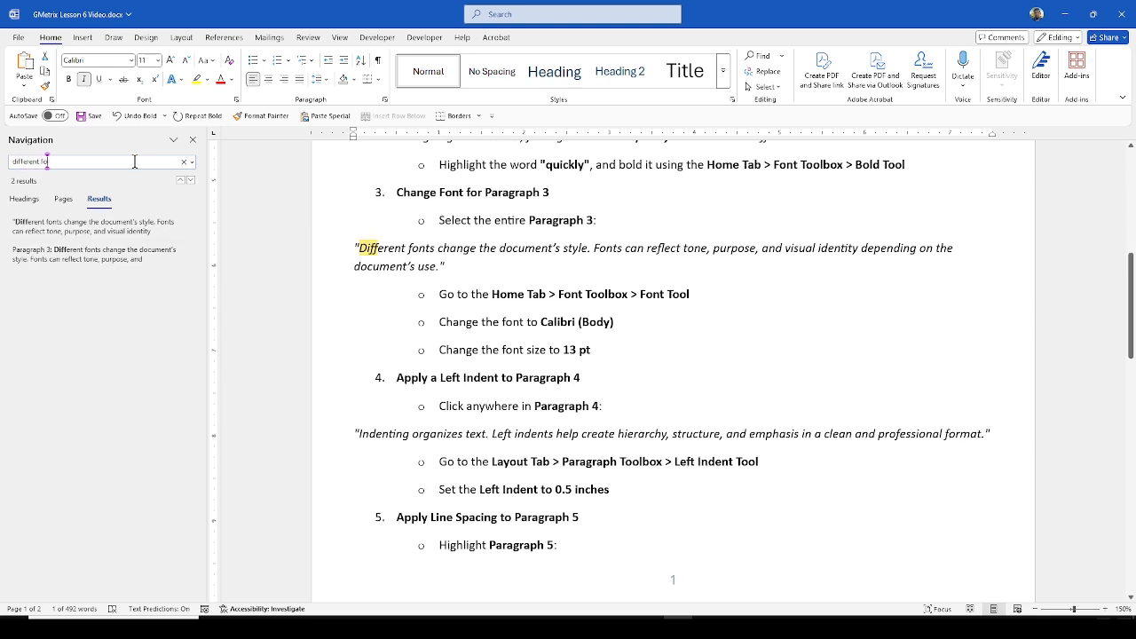
text(nts change)
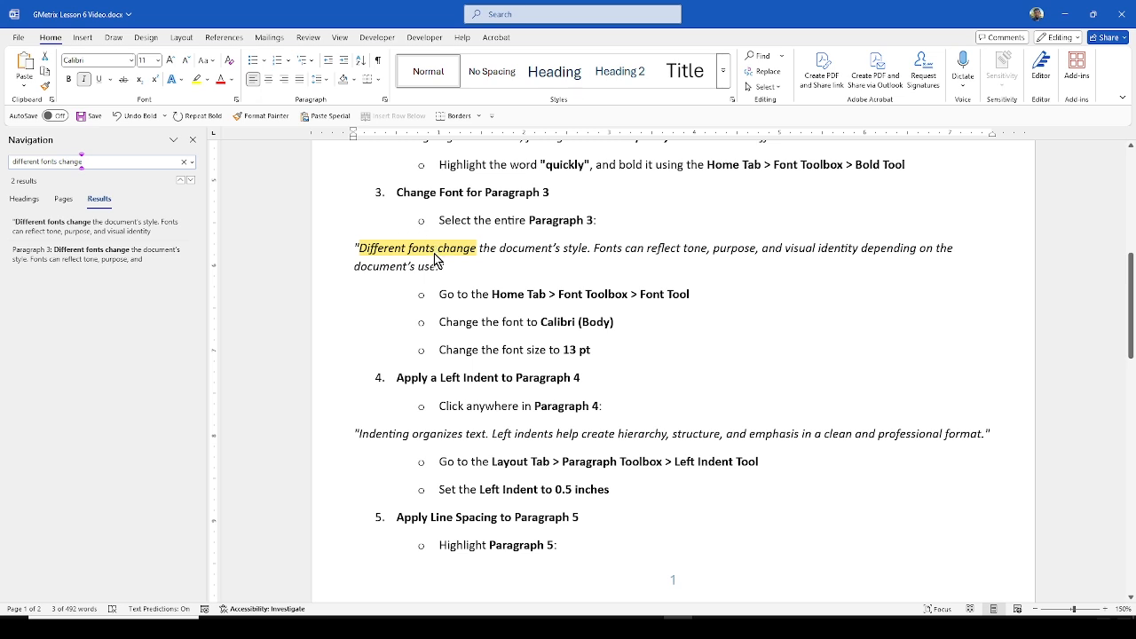
drag(445, 265, 354, 249)
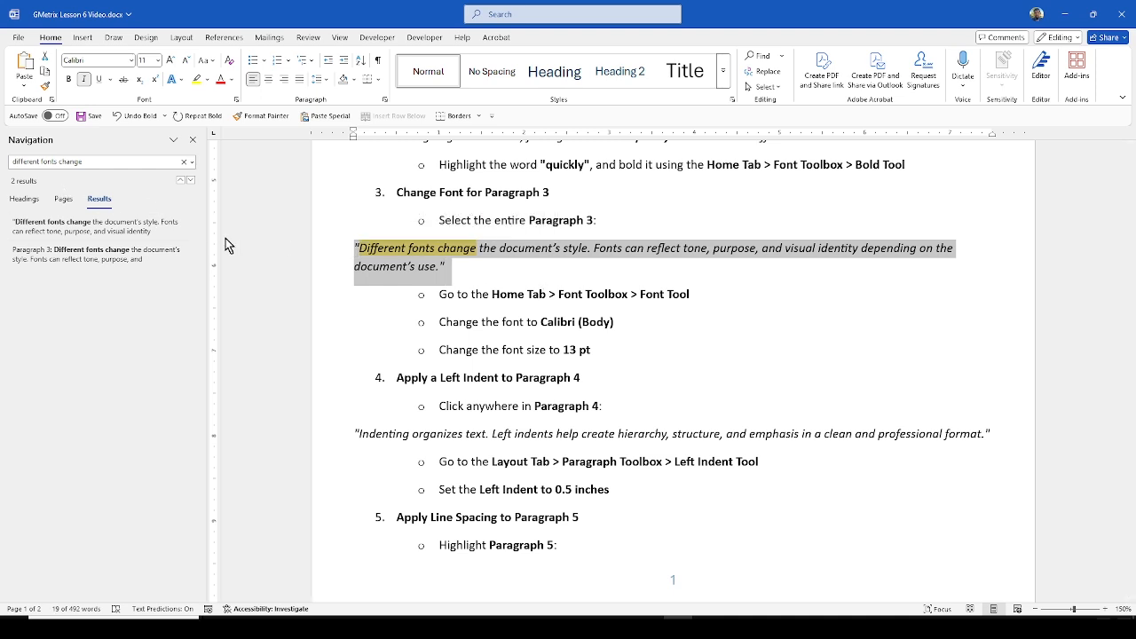
scroll(493, 269, up, 1)
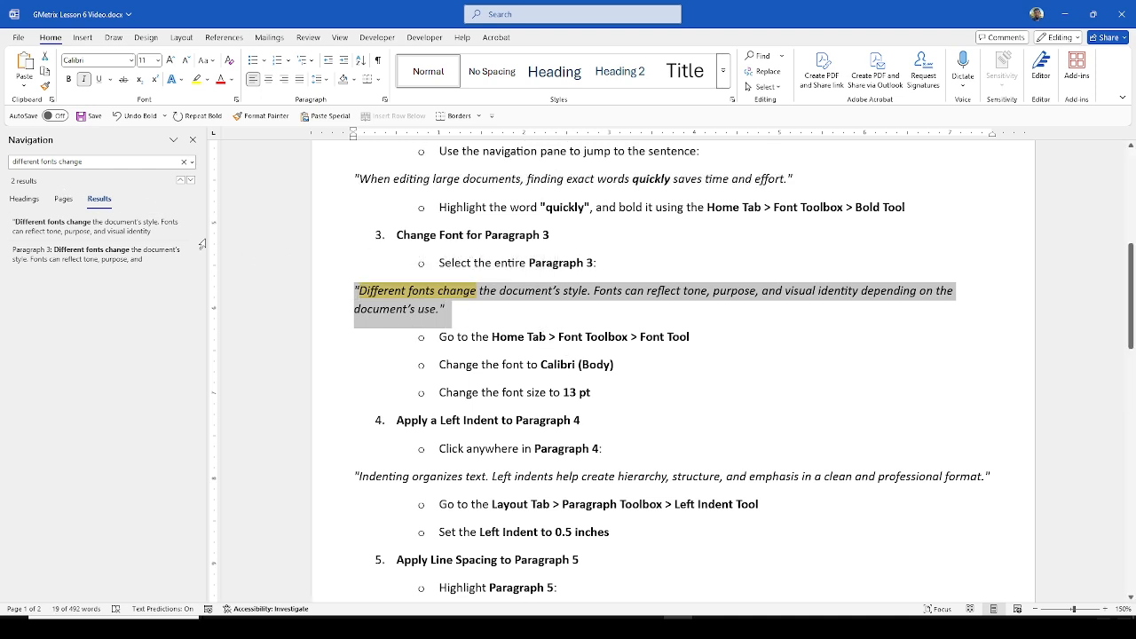
click(192, 181)
click(192, 181)
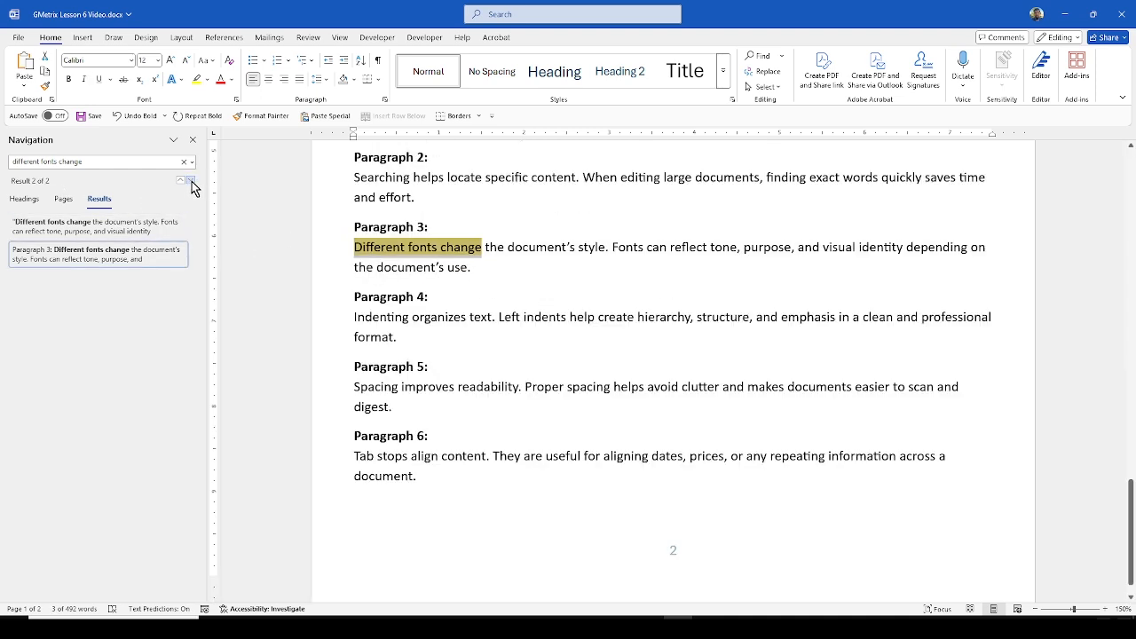
- Set the font of the text under the Paragraph 3 heading to Aptos (Body)
click(471, 266)
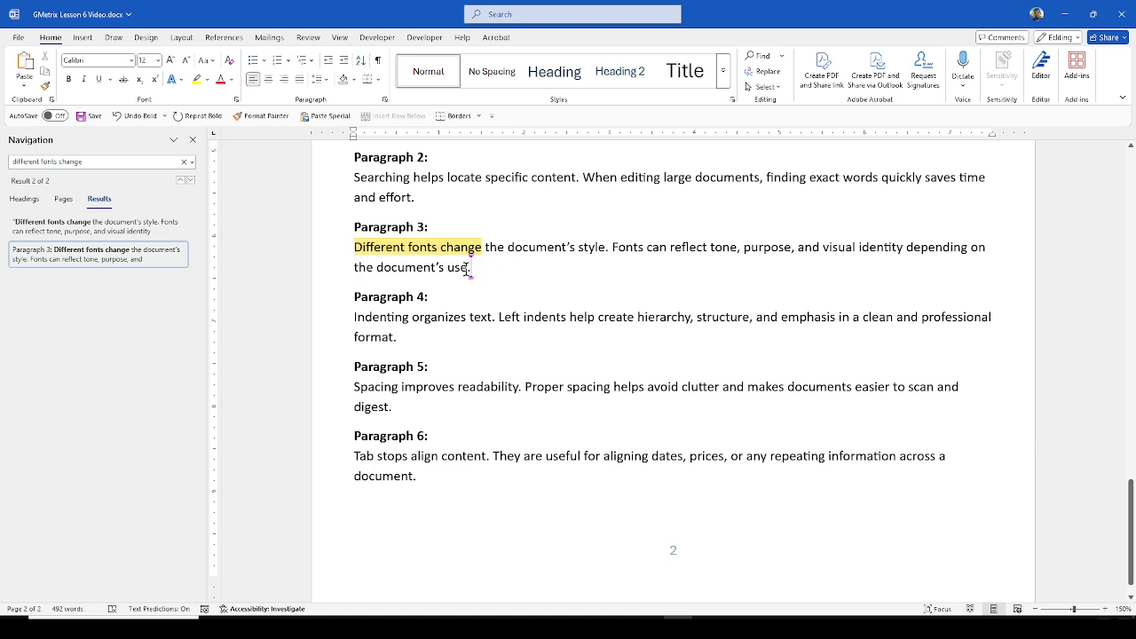
drag(469, 268, 354, 248)
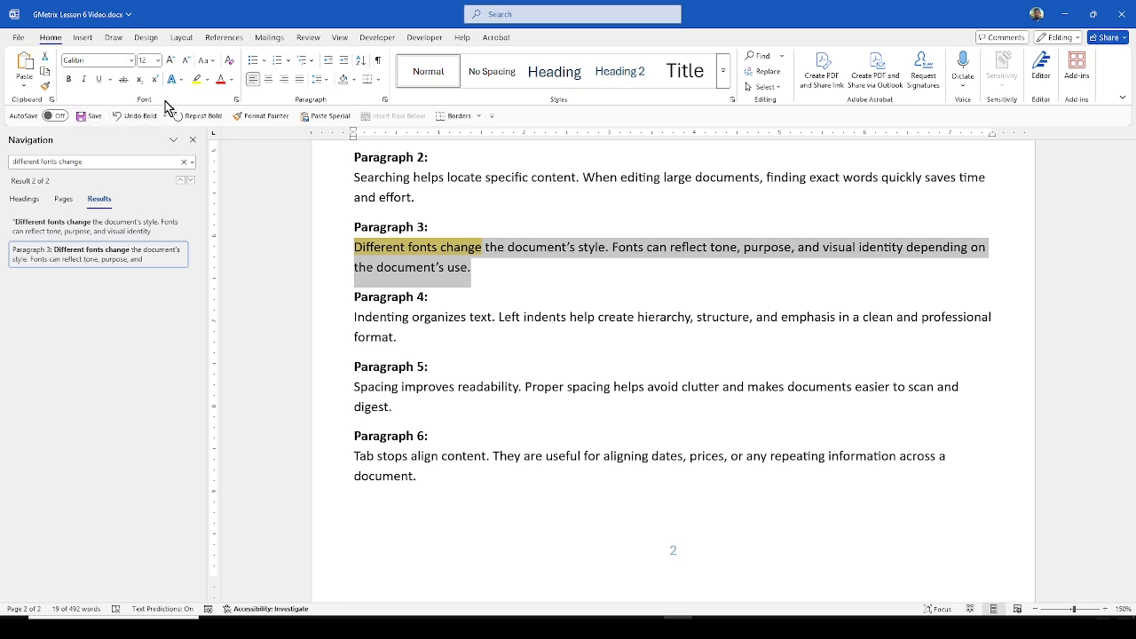
click(130, 60)
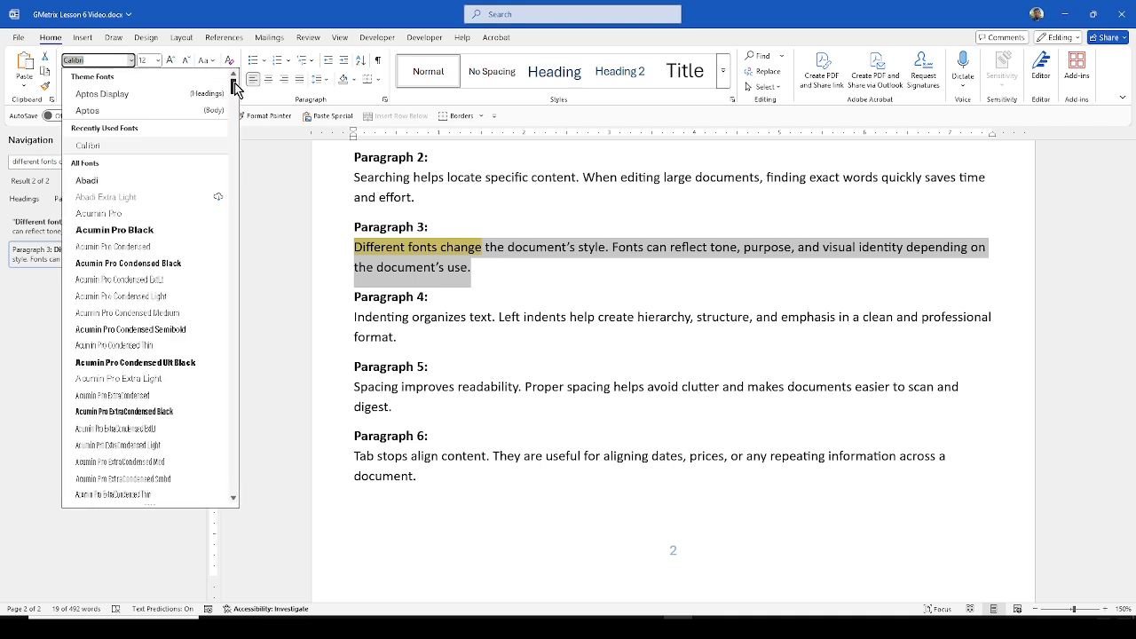
drag(234, 89, 231, 137)
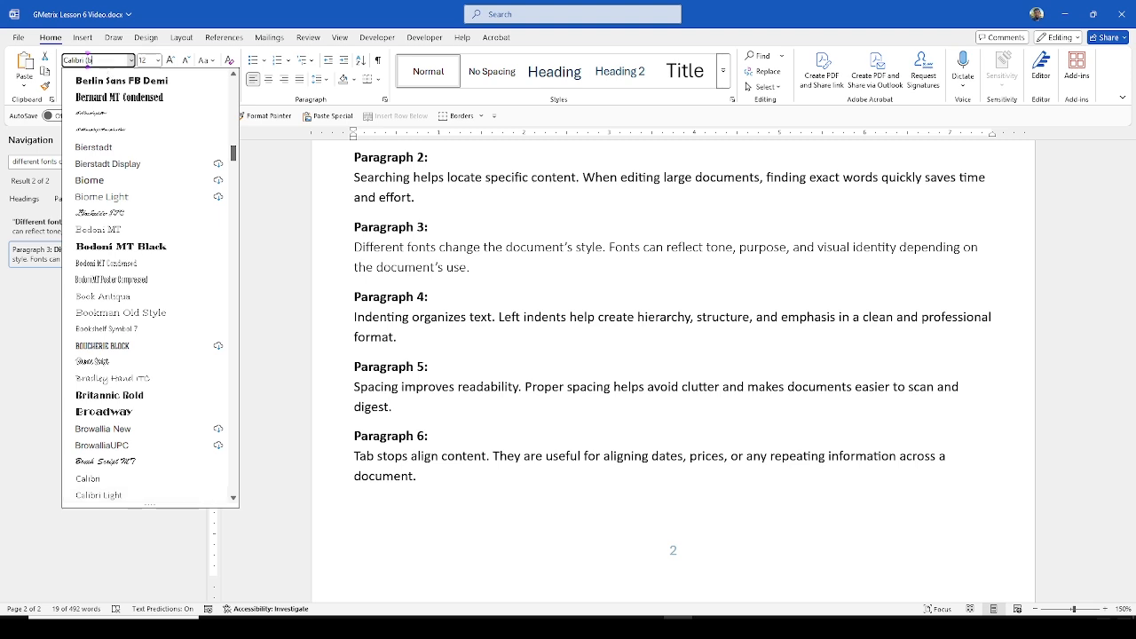
text((bod)
key(Return)
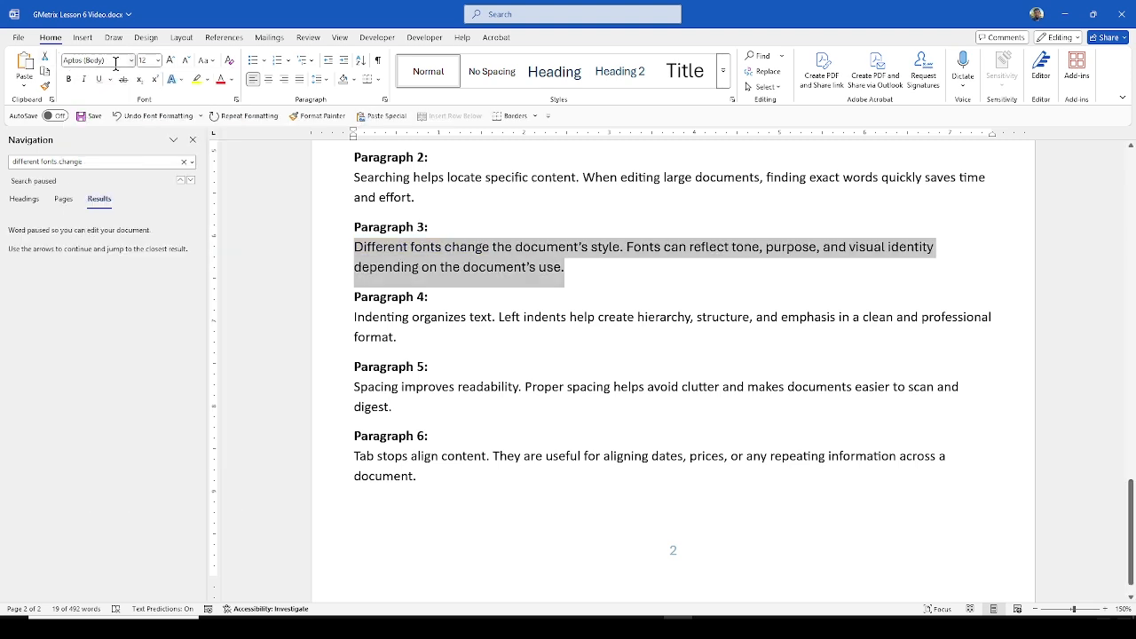
- Change the font of the text under the Paragraph 3 heading to Castellar
click(132, 62)
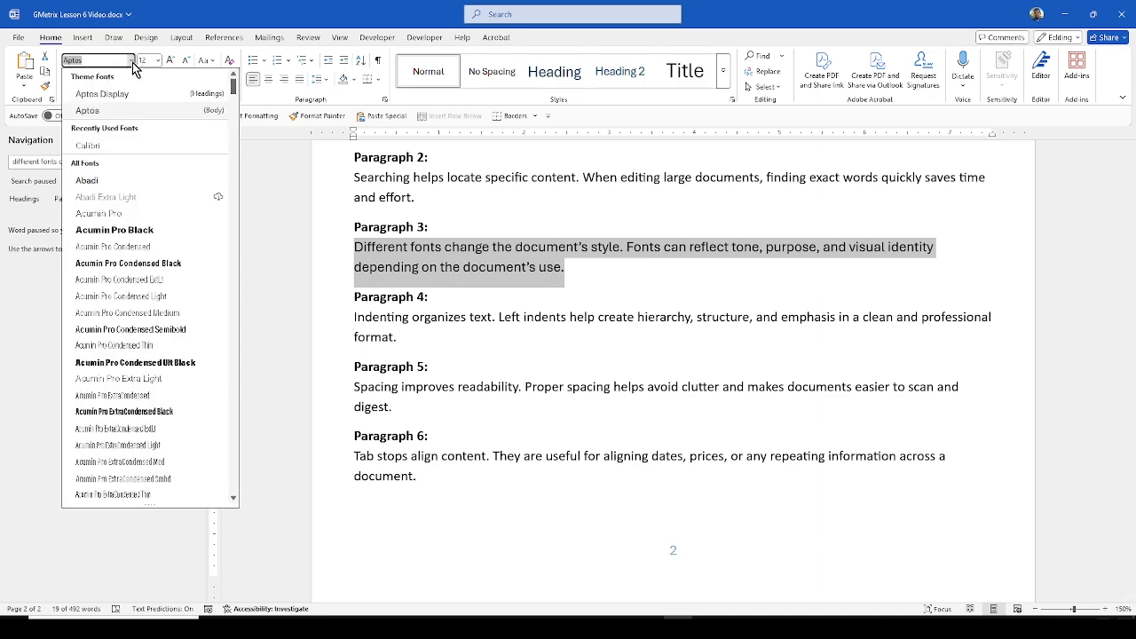
click(134, 64)
click(132, 64)
drag(233, 88, 229, 177)
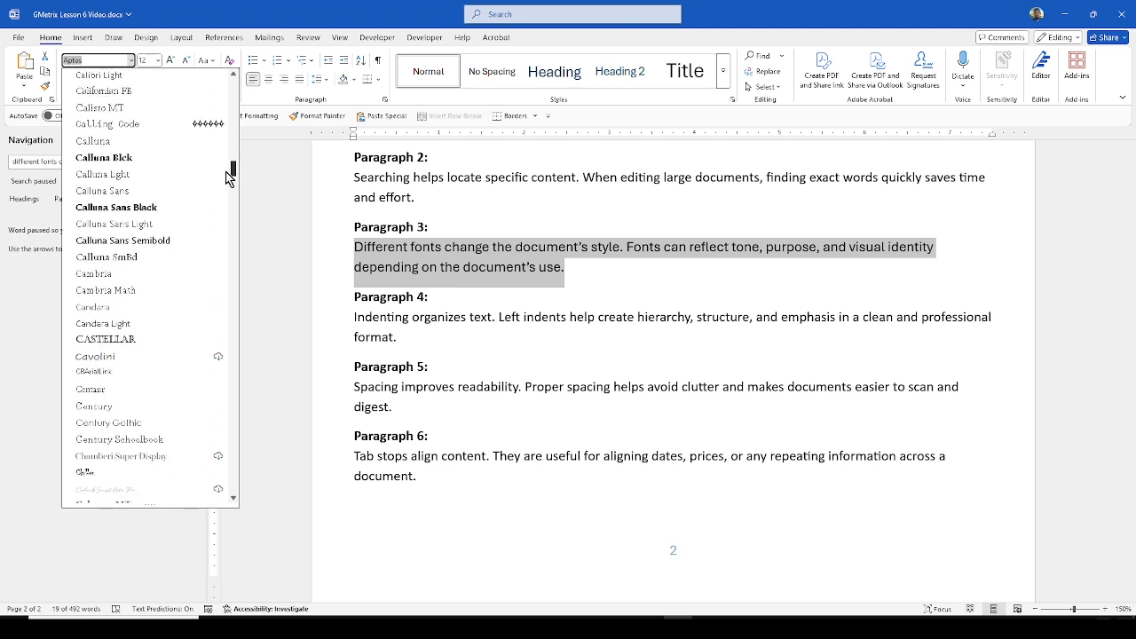
click(157, 342)
click(609, 274)
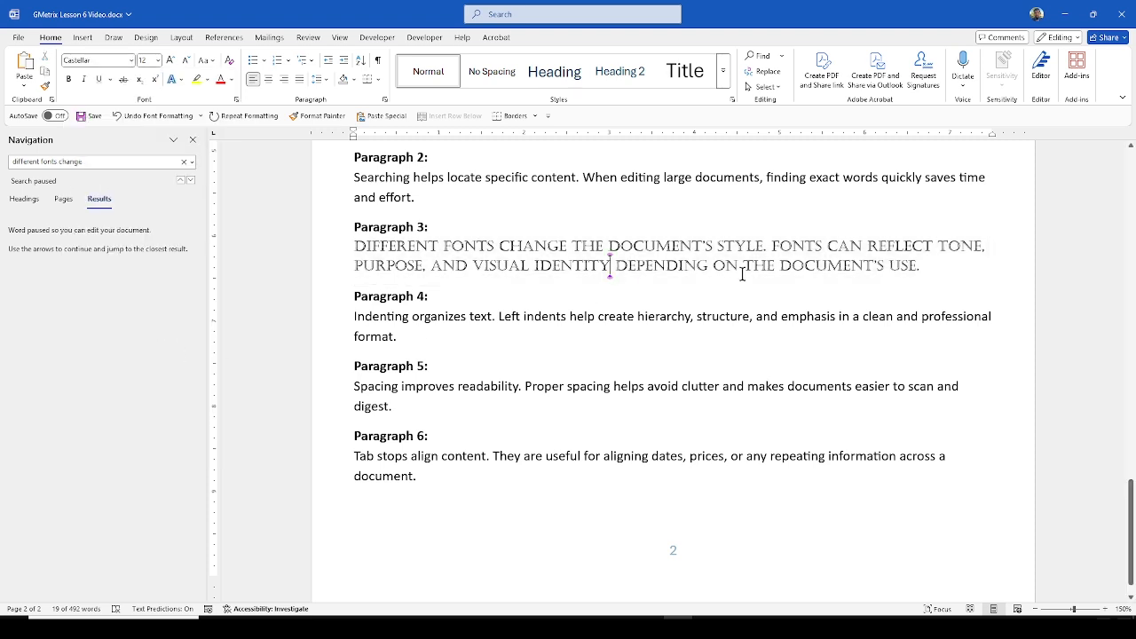
- Set the font size of the text under the Paragraph 3 heading to 13 pt
drag(921, 265, 354, 247)
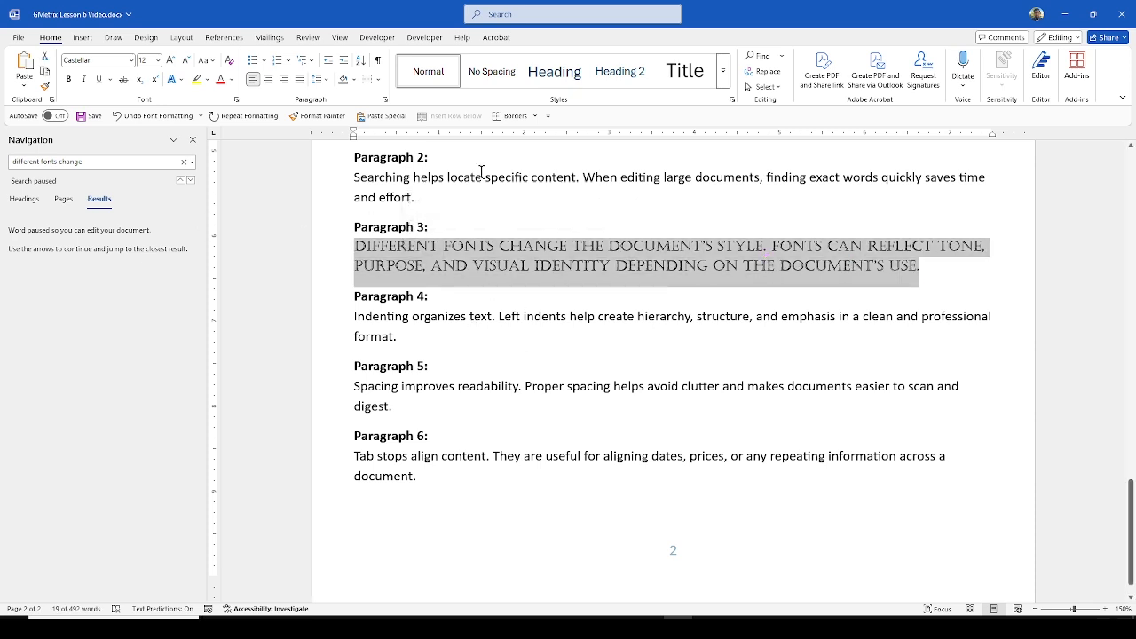
click(158, 61)
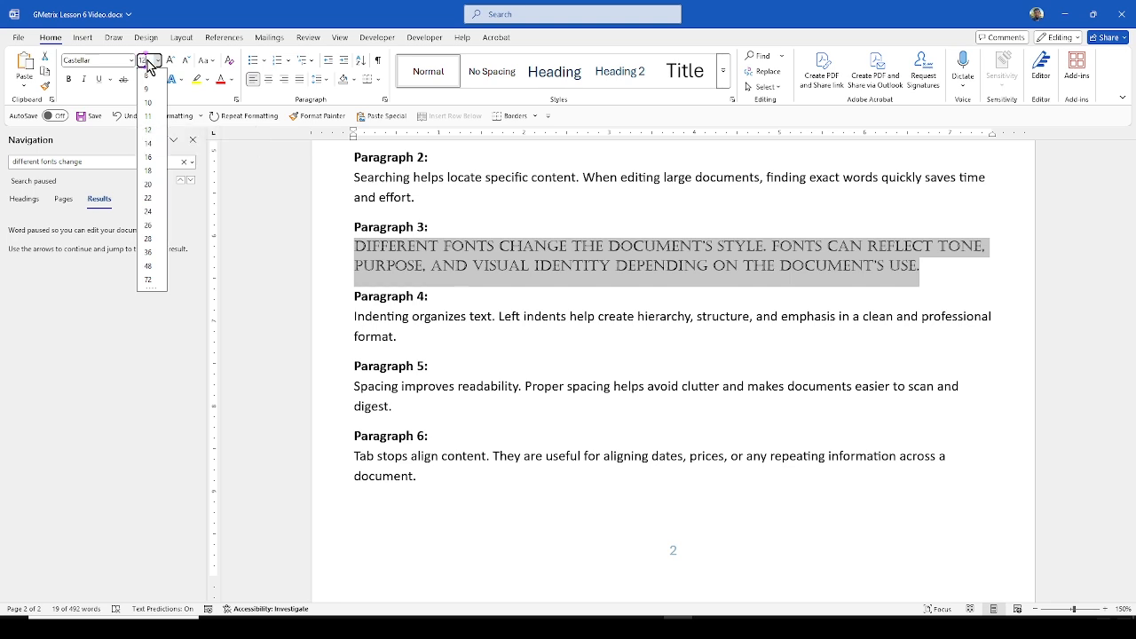
text(13)
key(Return)
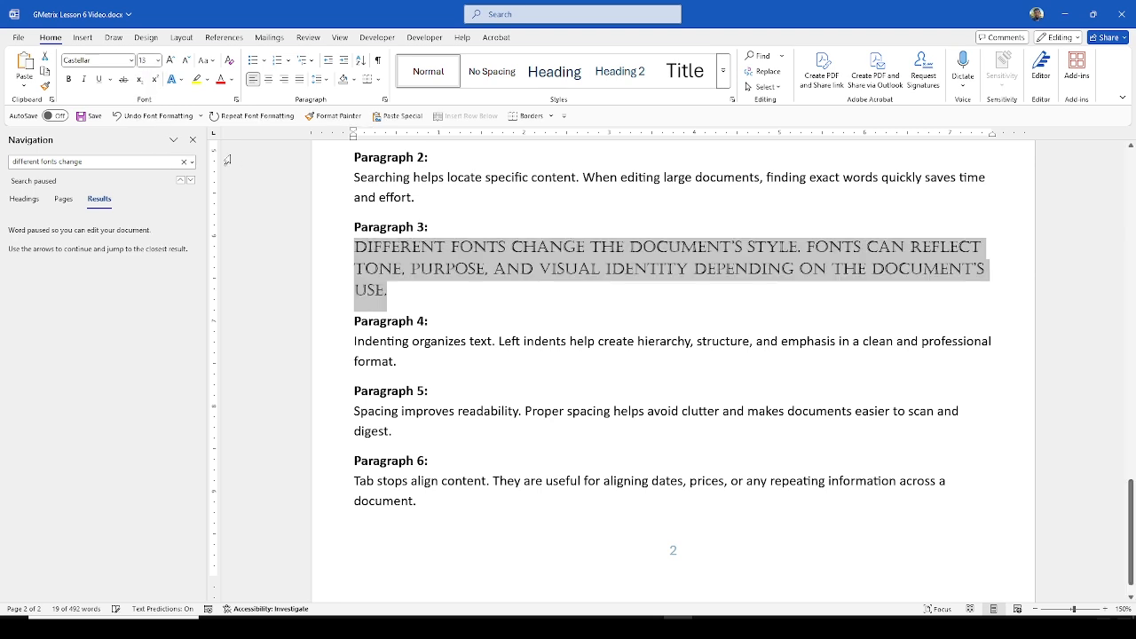
click(618, 326)
drag(398, 268, 363, 252)
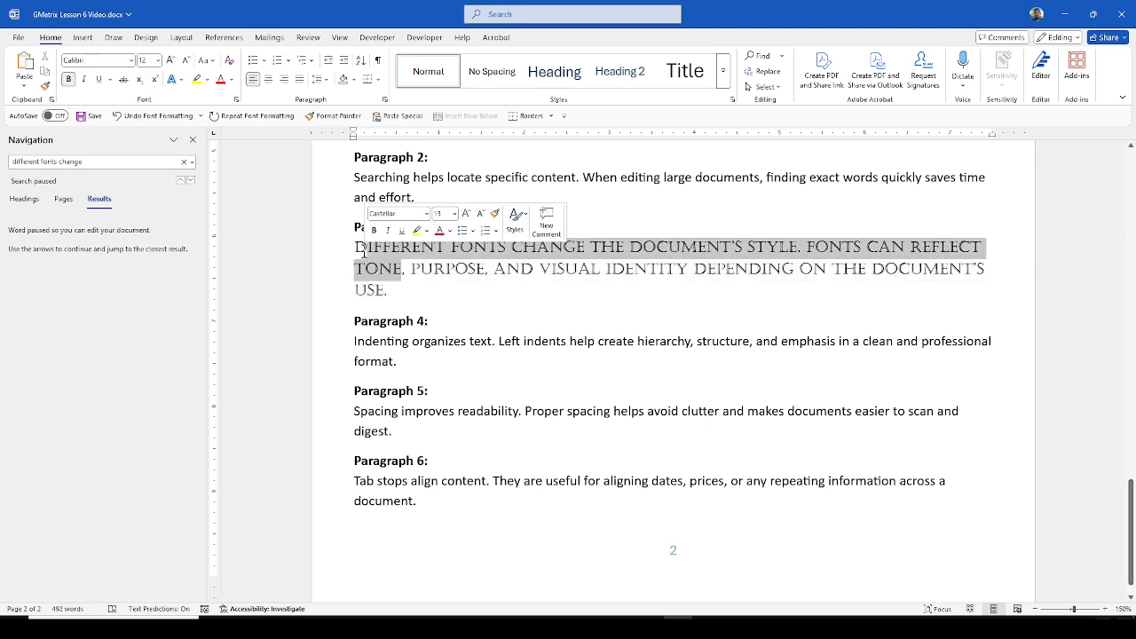
click(425, 341)
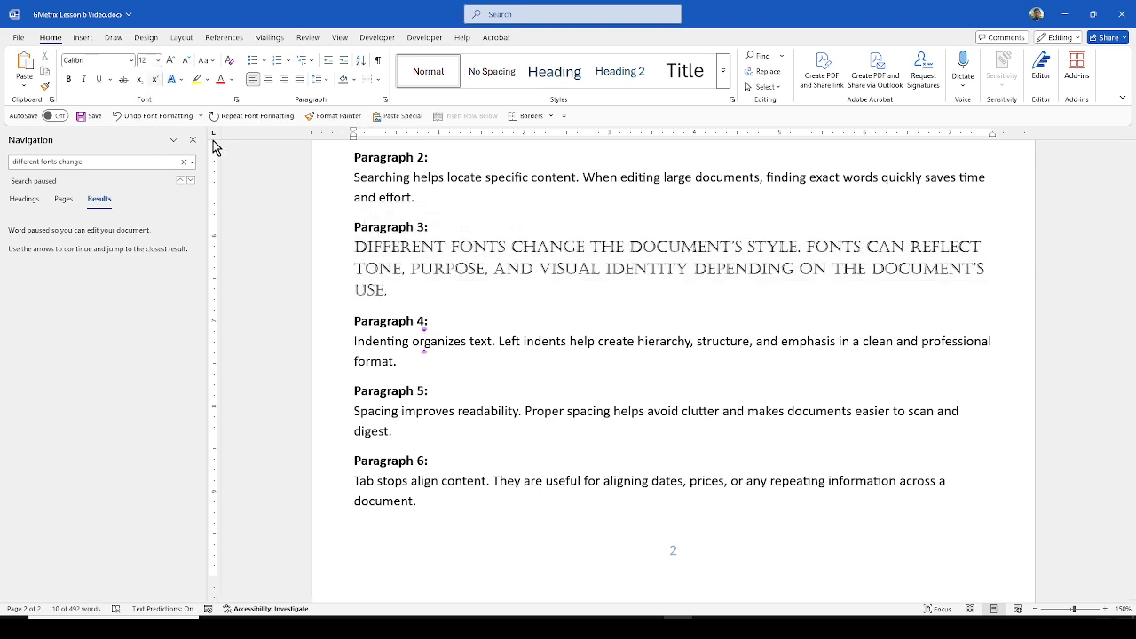
click(420, 268)
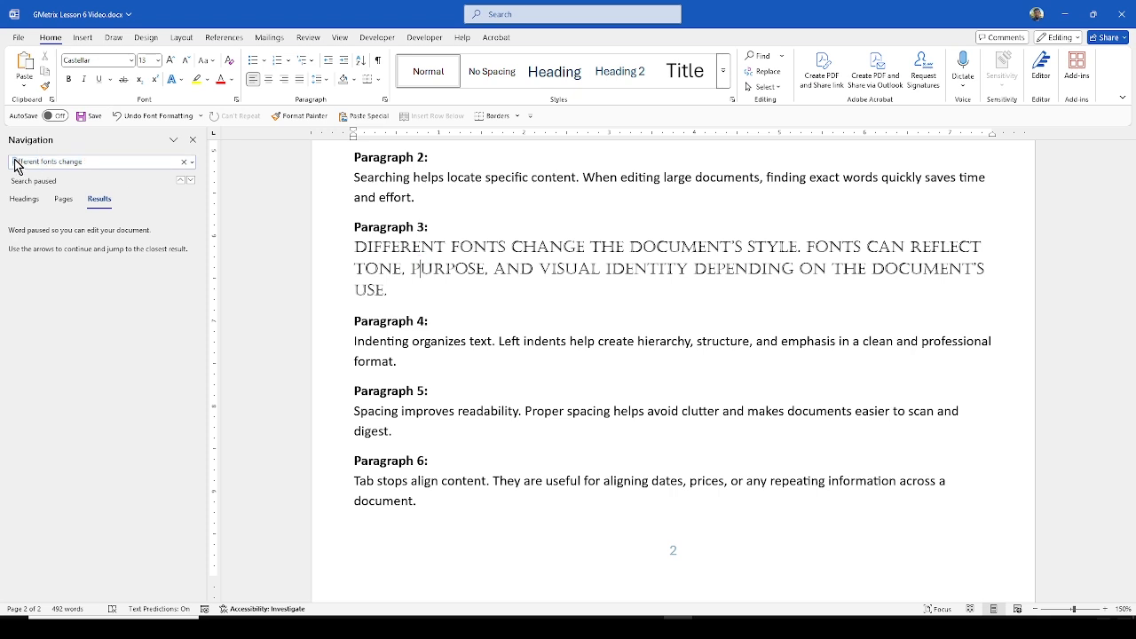
- Search the document for "indenting organizes text" and check the left indent instructions for Paragraph 4
drag(82, 161, 13, 162)
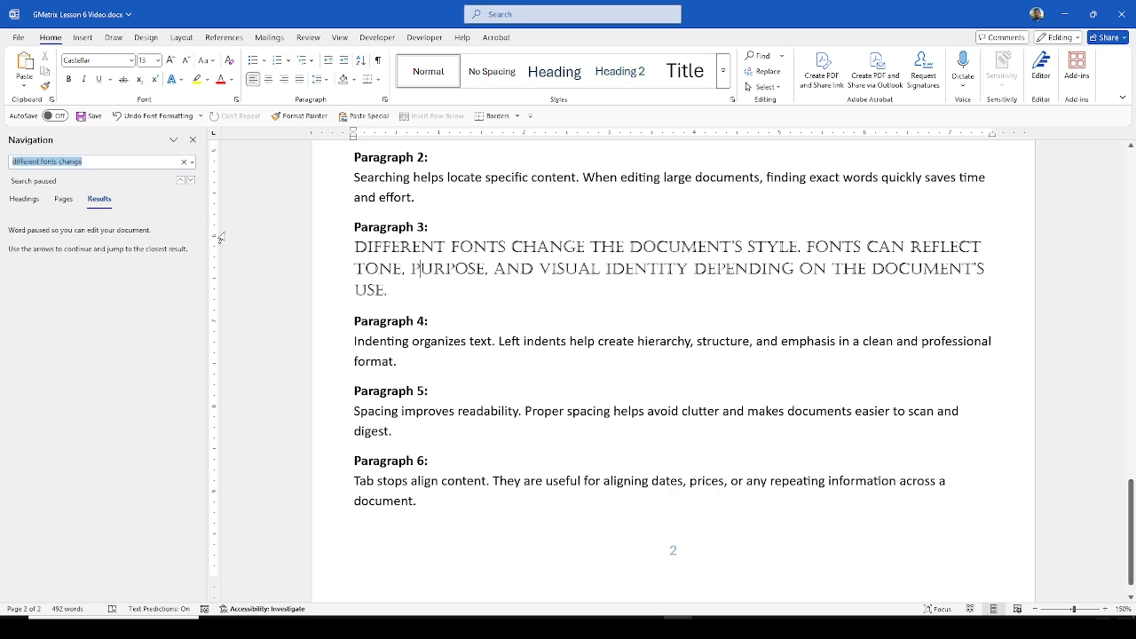
key(BackSpace)
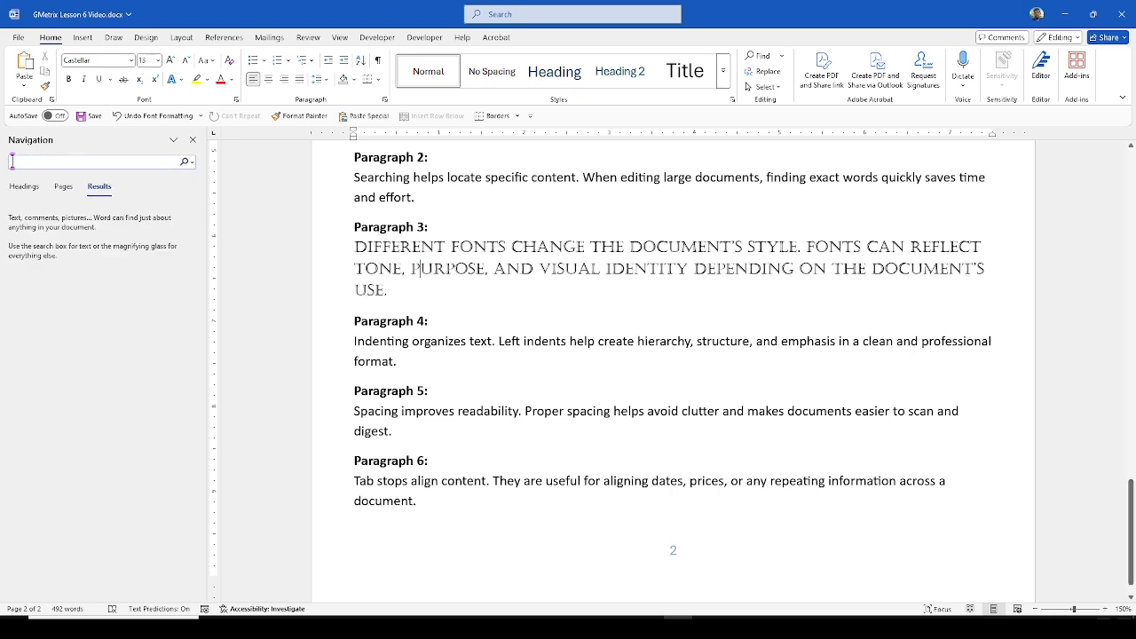
text(inden)
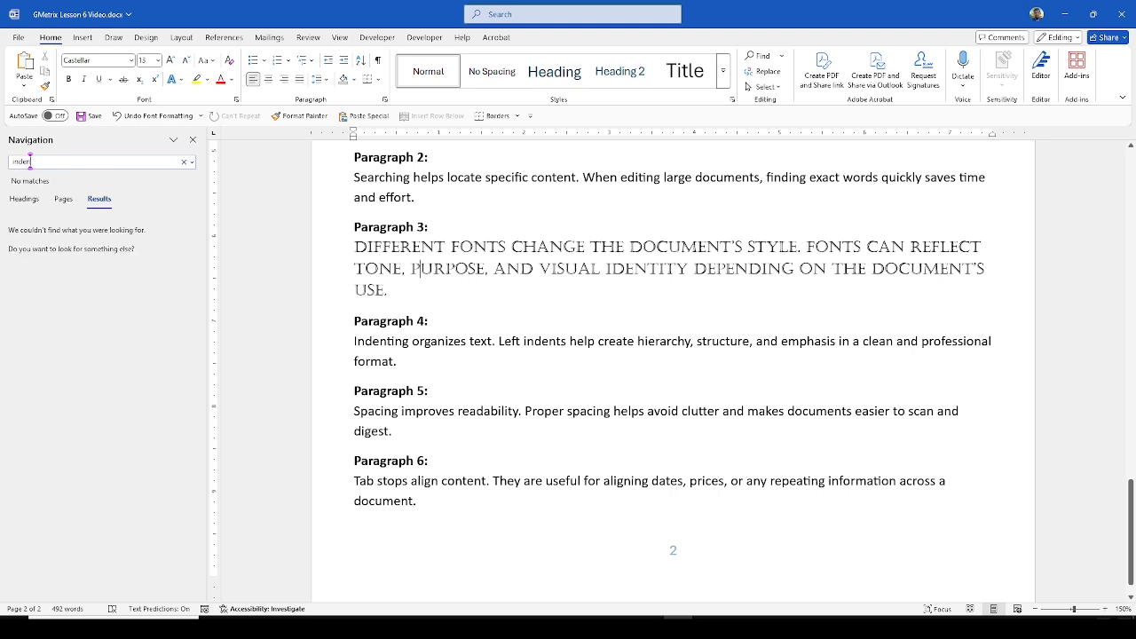
text(ting or)
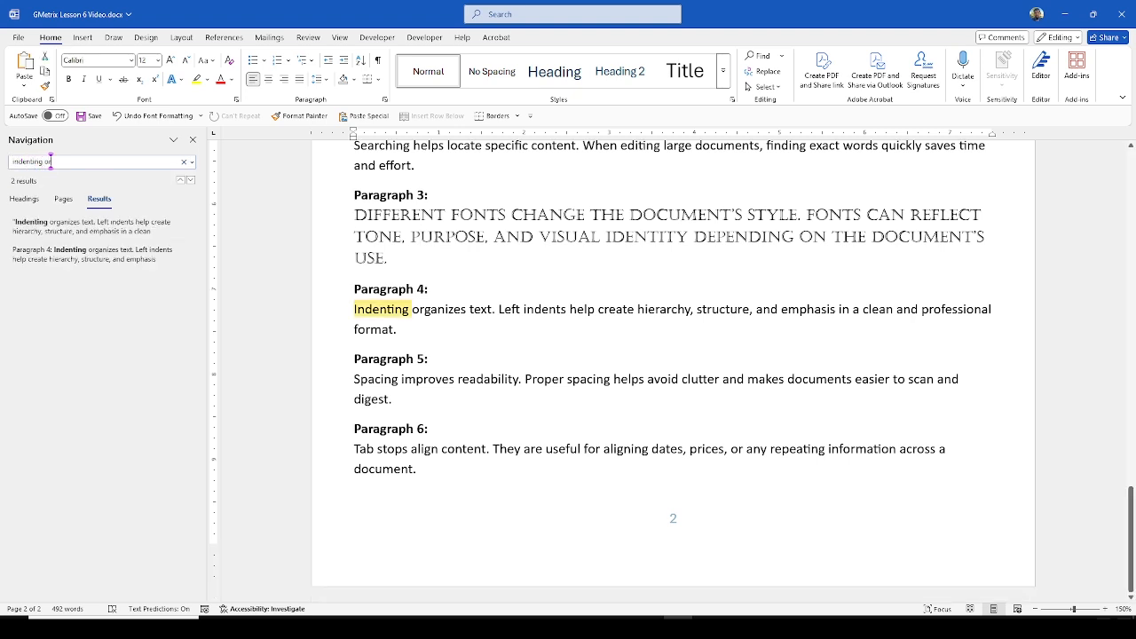
text(ganizes text)
click(404, 330)
scroll(408, 328, up, 15)
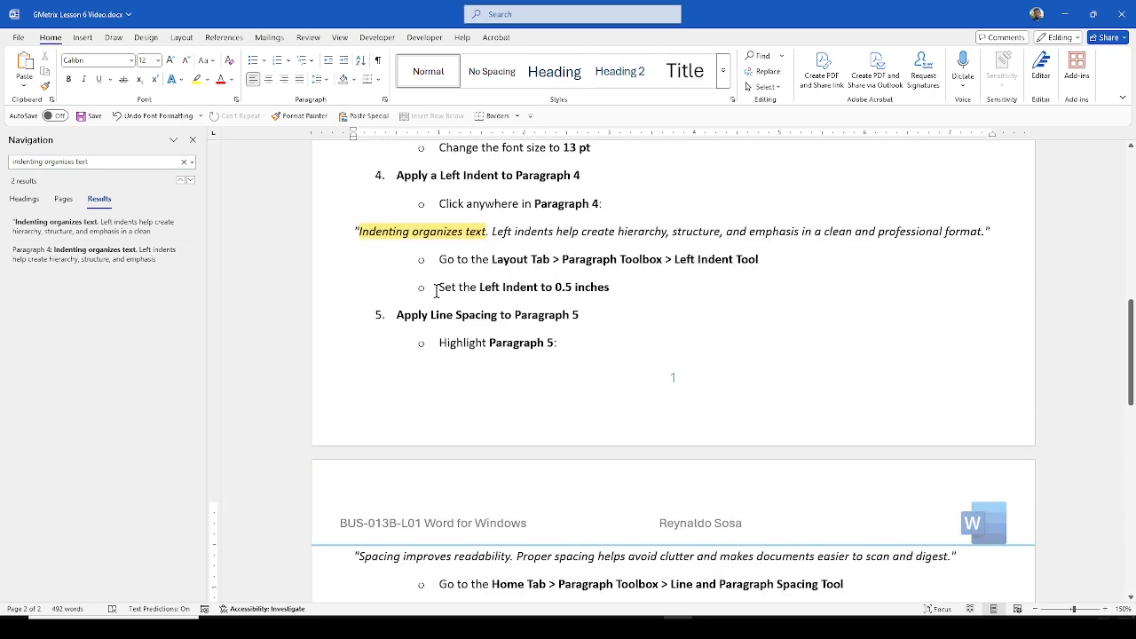
scroll(434, 286, down, 15)
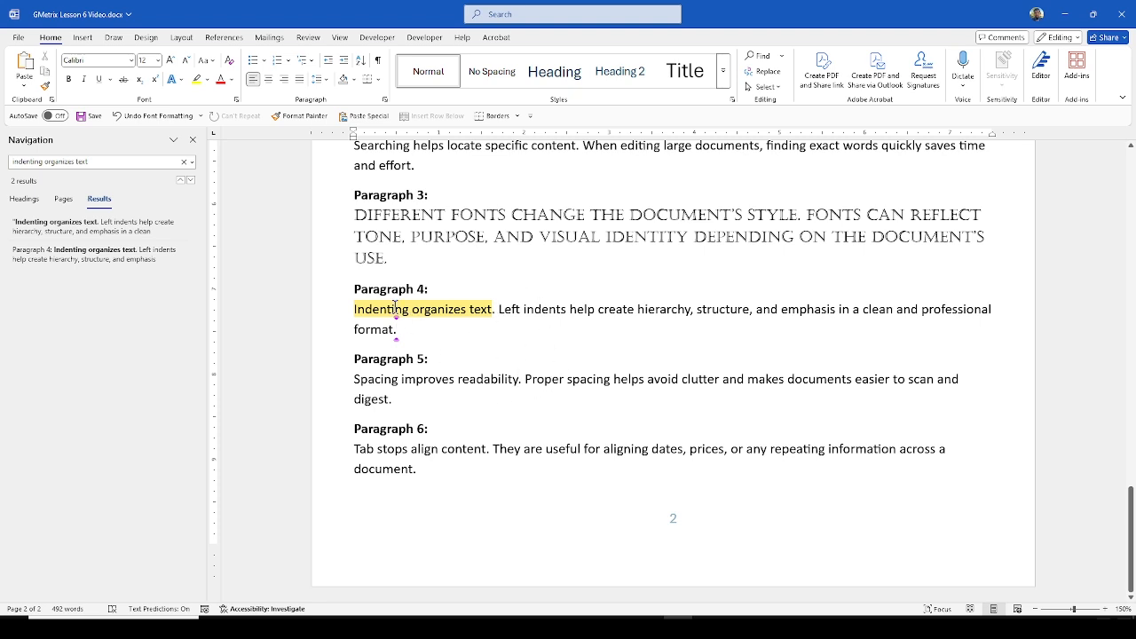
- Try a 0.5-inch left indent on Paragraph 4 with its heading still attached, and undo it
click(355, 309)
click(181, 37)
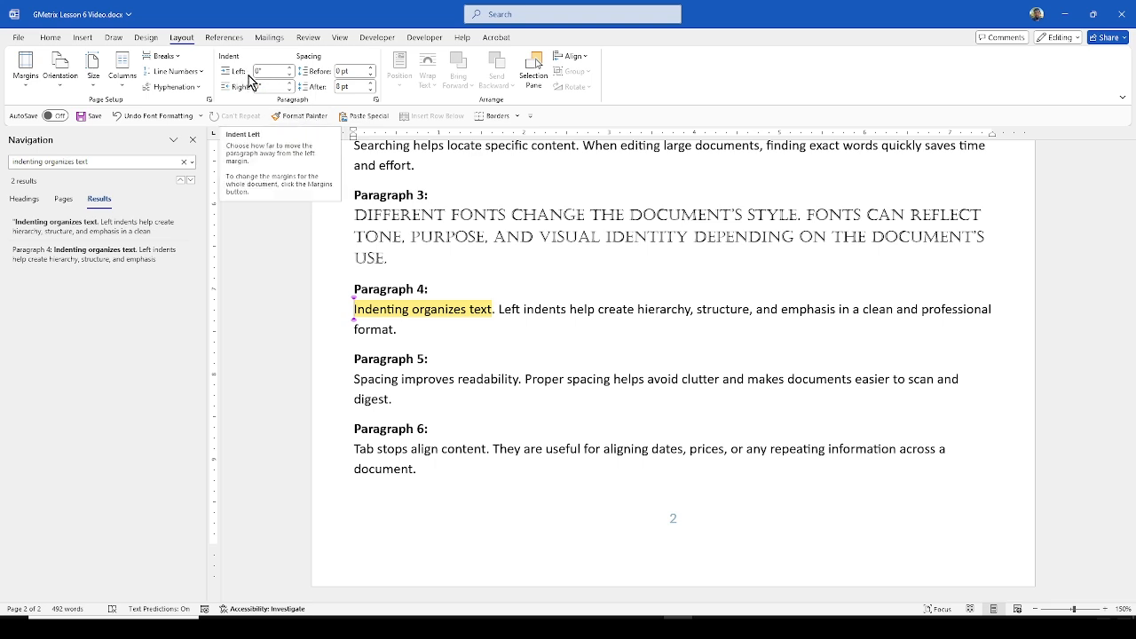
click(270, 71)
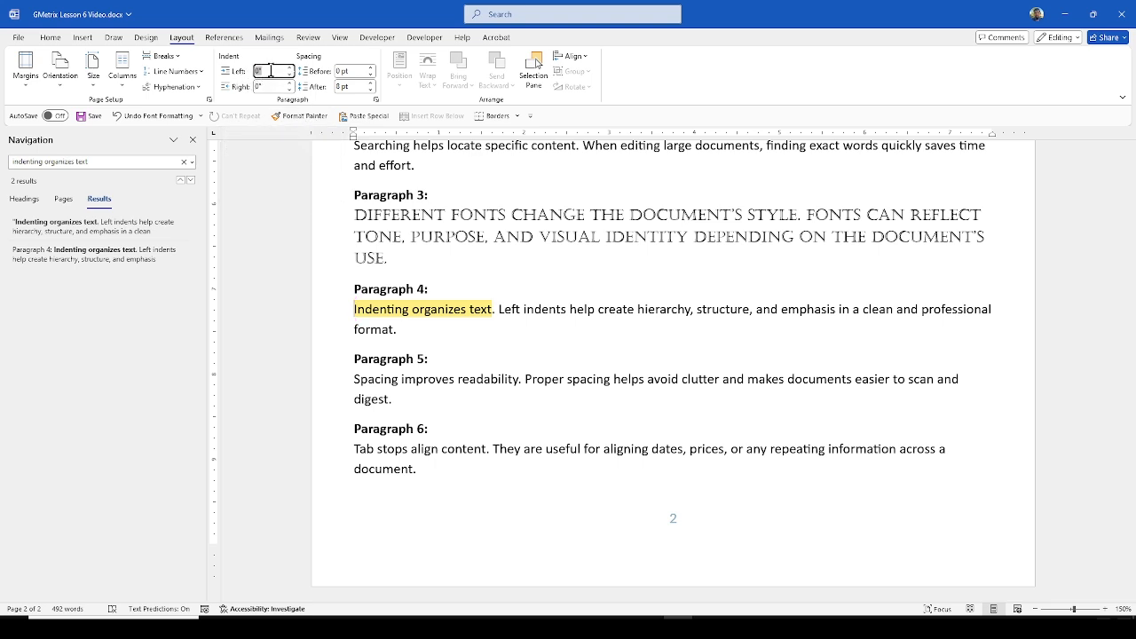
key(BackSpace)
text(3)
key(Return)
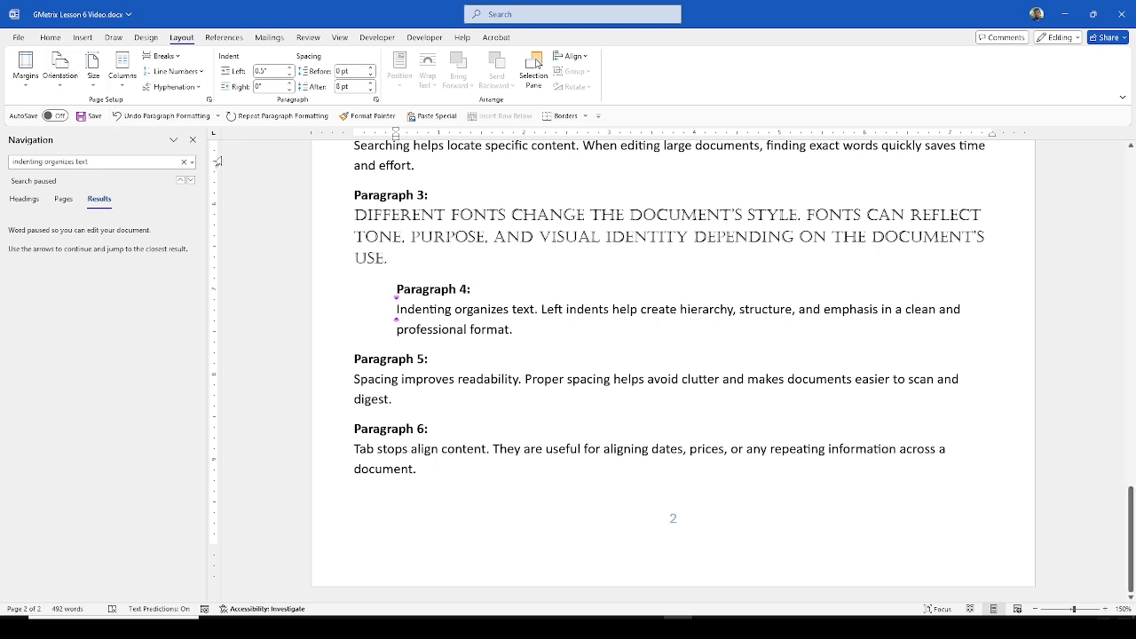
click(124, 116)
- Replace the line break after the "Paragraph 4:" heading with a paragraph break to separate it from the body text
click(434, 289)
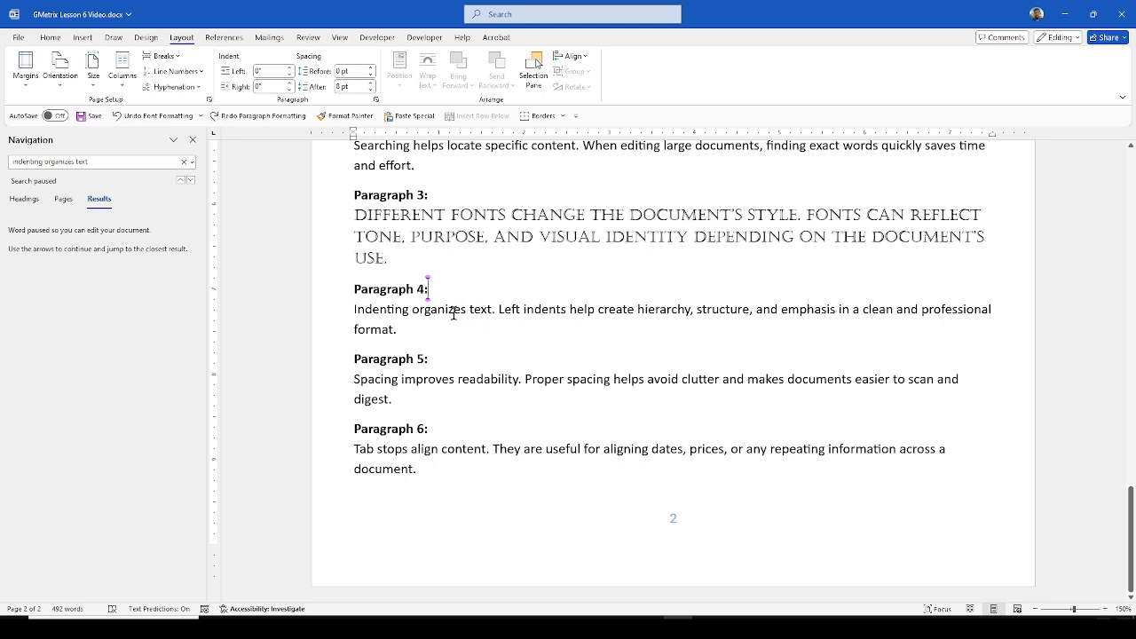
key(Delete)
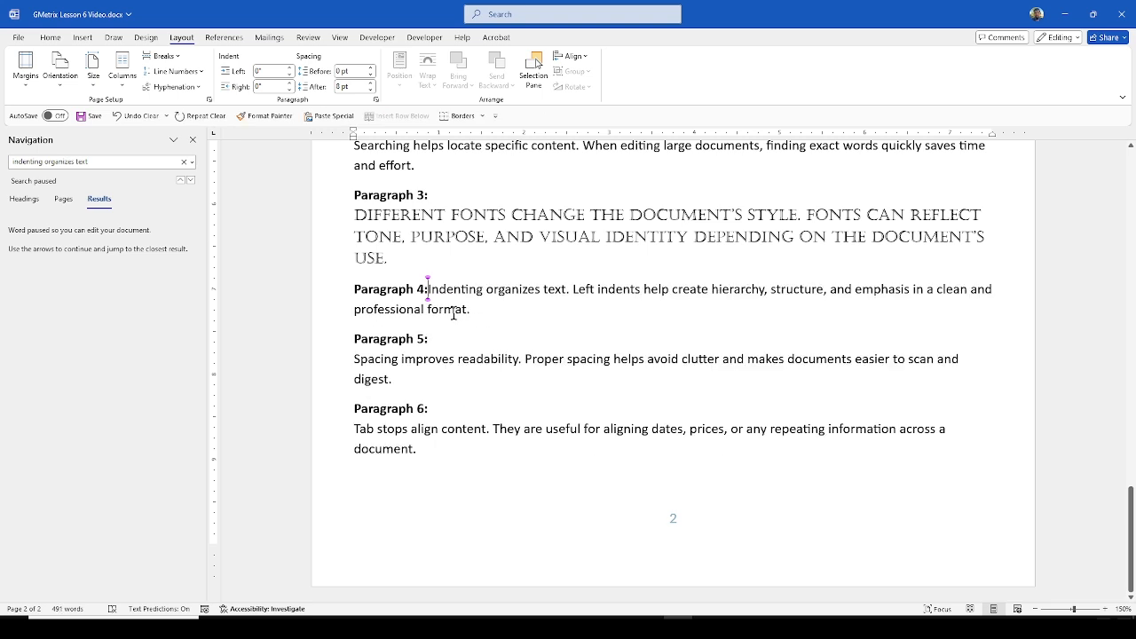
key(Return)
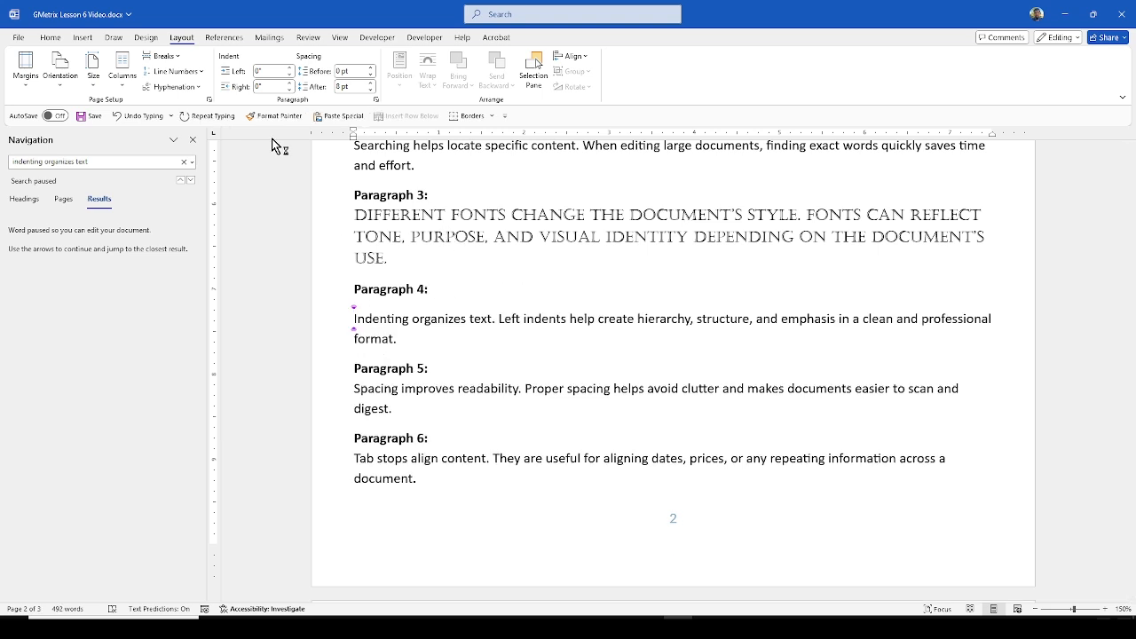
- Set the left indent of the text under the Paragraph 4 heading to 0.5 inches
click(264, 72)
text(3)
key(Return)
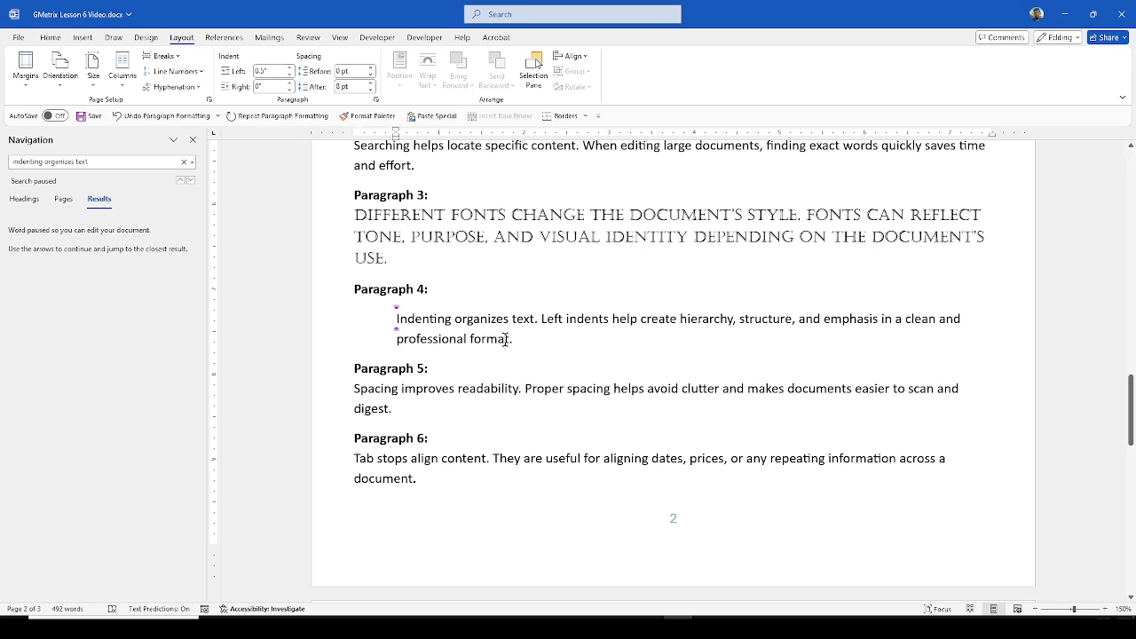
triple_click(395, 325)
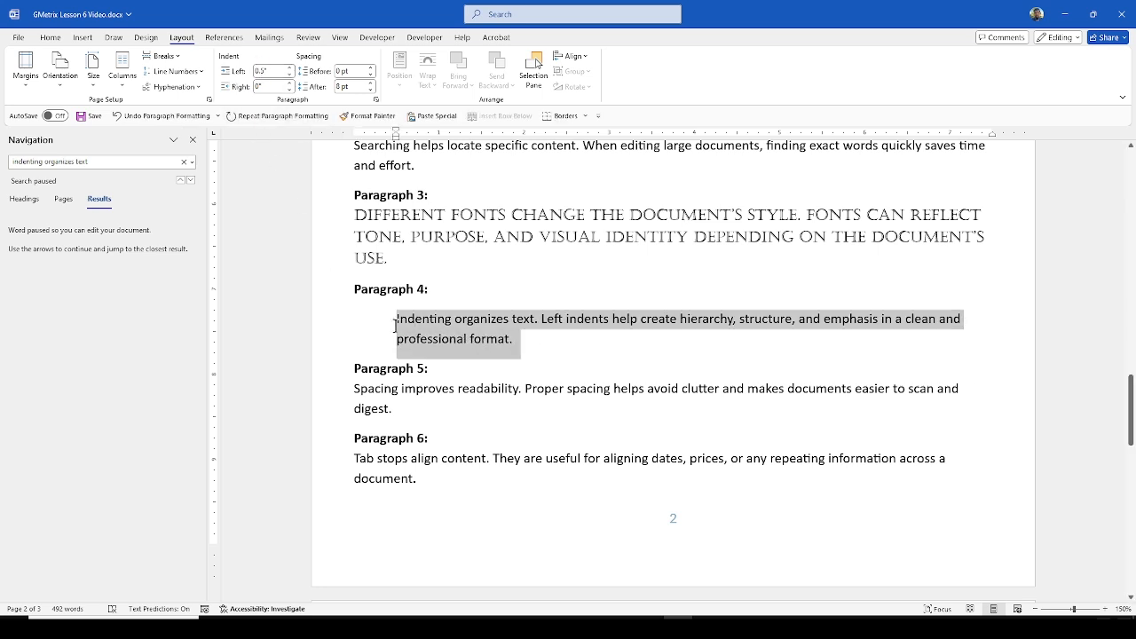
click(448, 363)
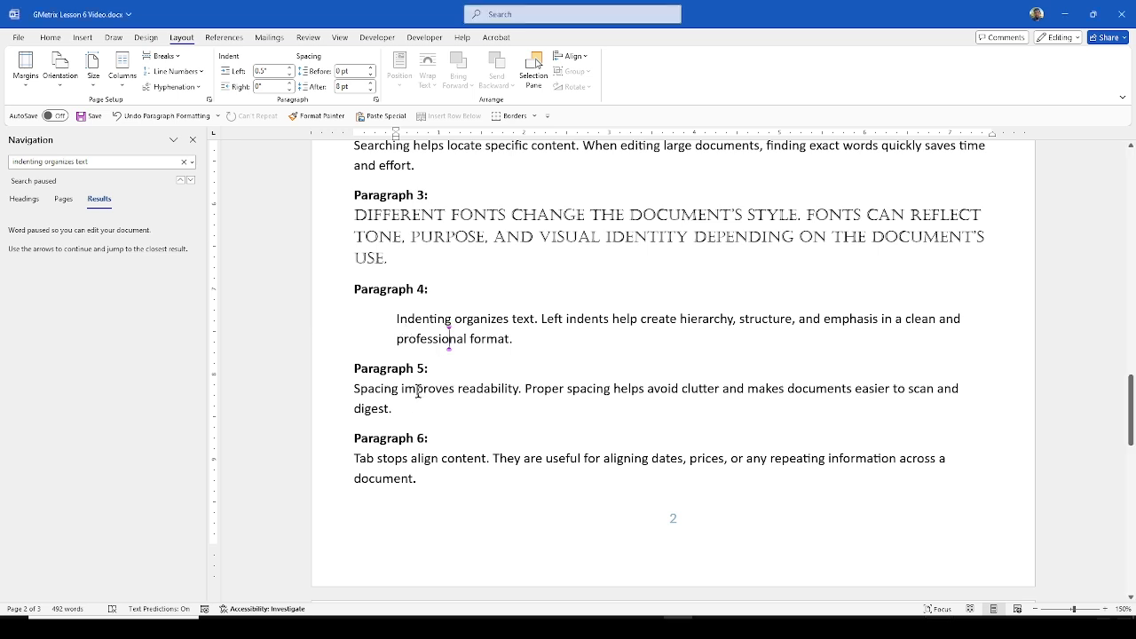
- Set the line spacing of Paragraph 5, including its heading, to 1.5
double_click(418, 391)
drag(394, 408, 355, 366)
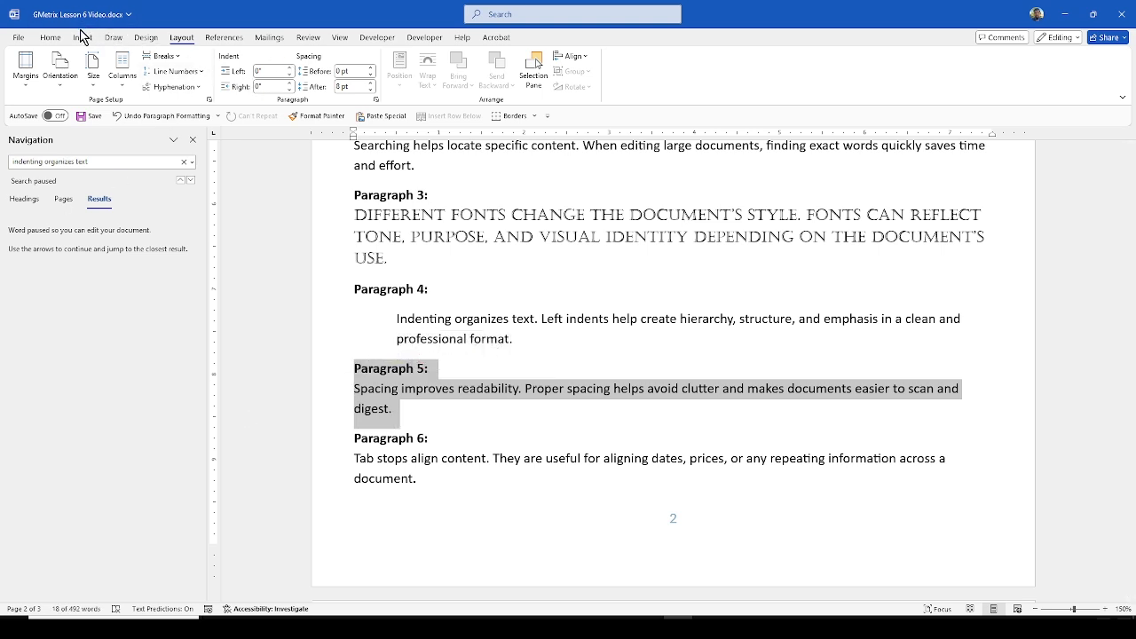
click(51, 39)
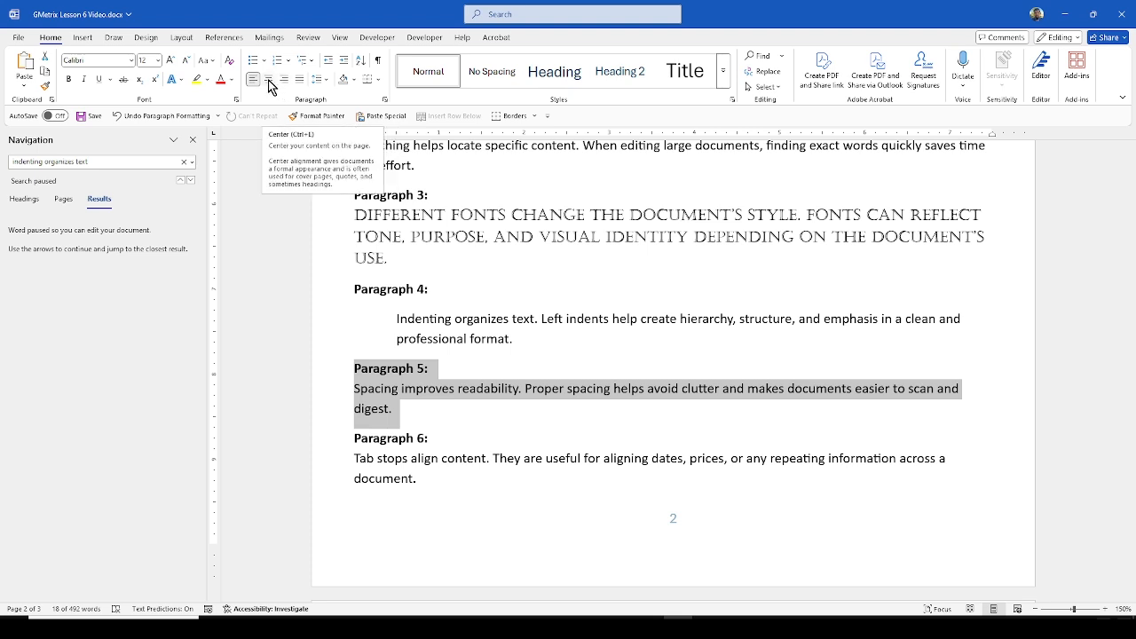
click(327, 80)
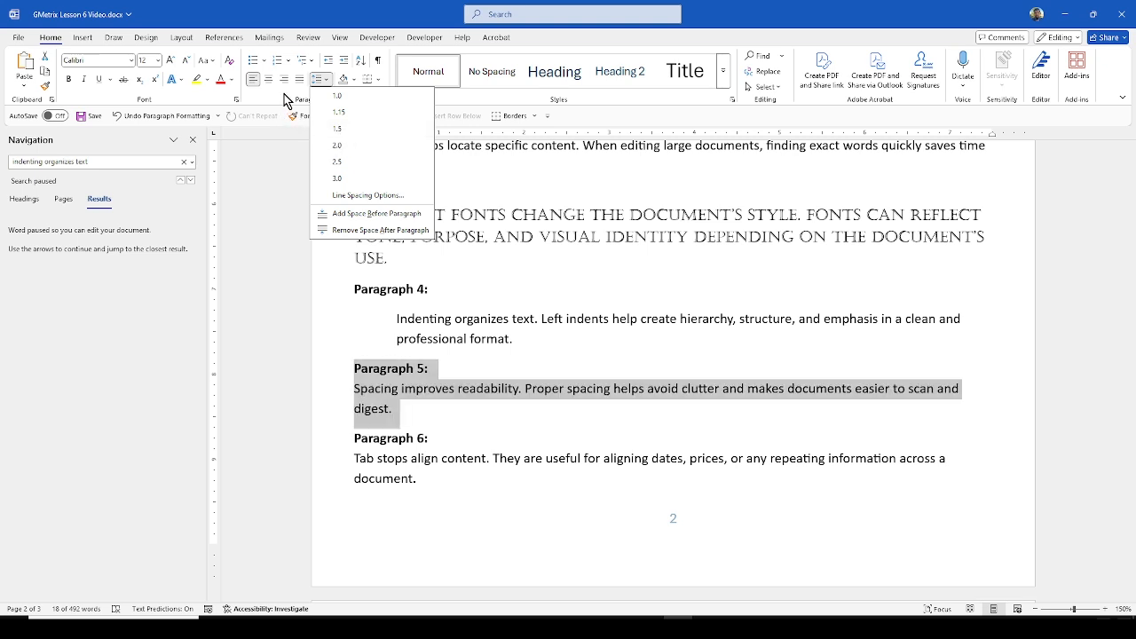
click(354, 130)
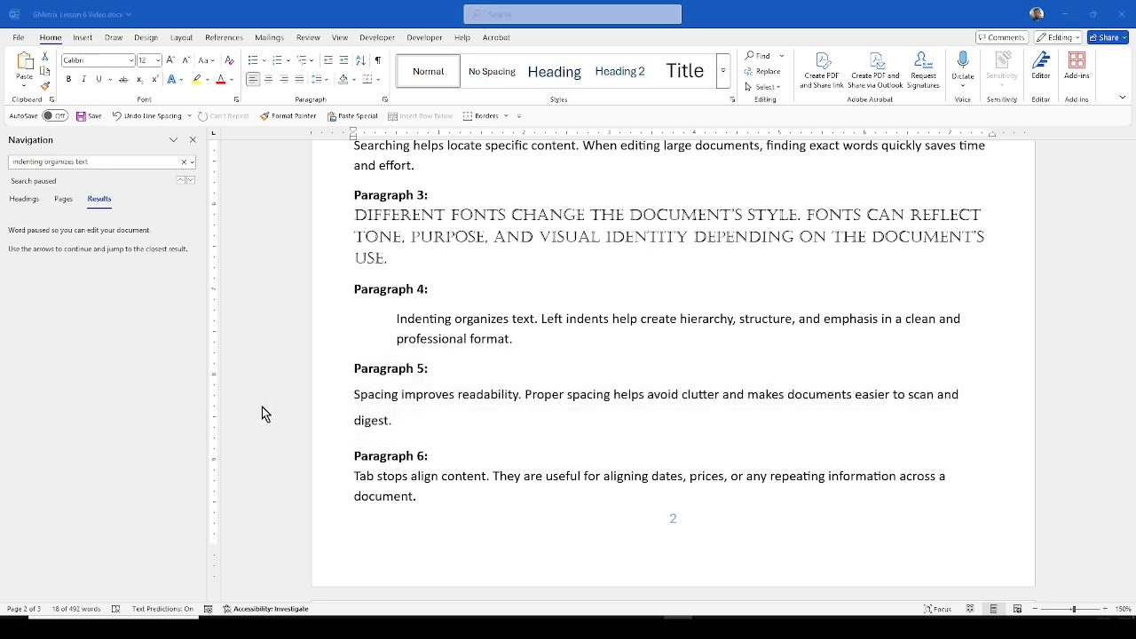
- Select the body text under the Paragraph 6 heading, and hide and show the ruler again
scroll(438, 470, down, 1)
click(435, 453)
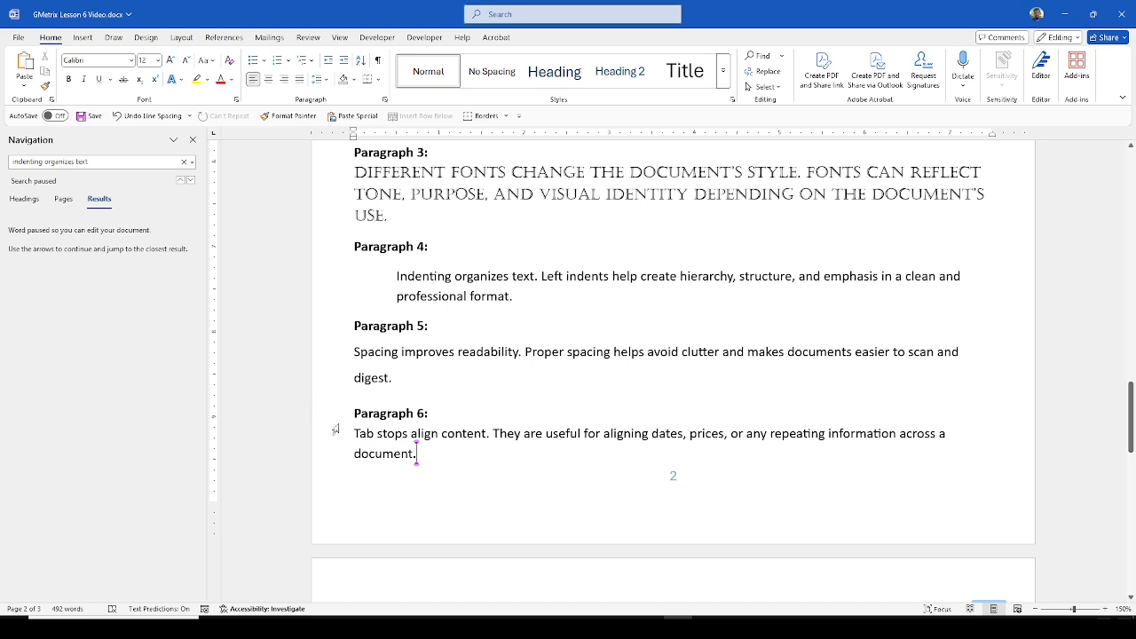
drag(352, 432, 418, 456)
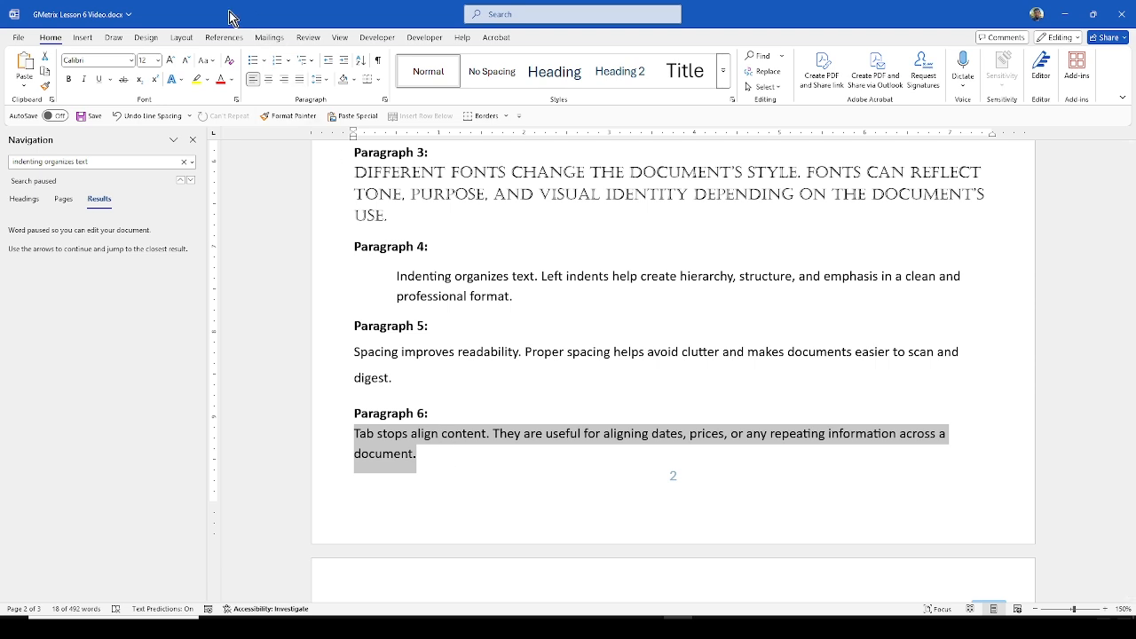
click(339, 39)
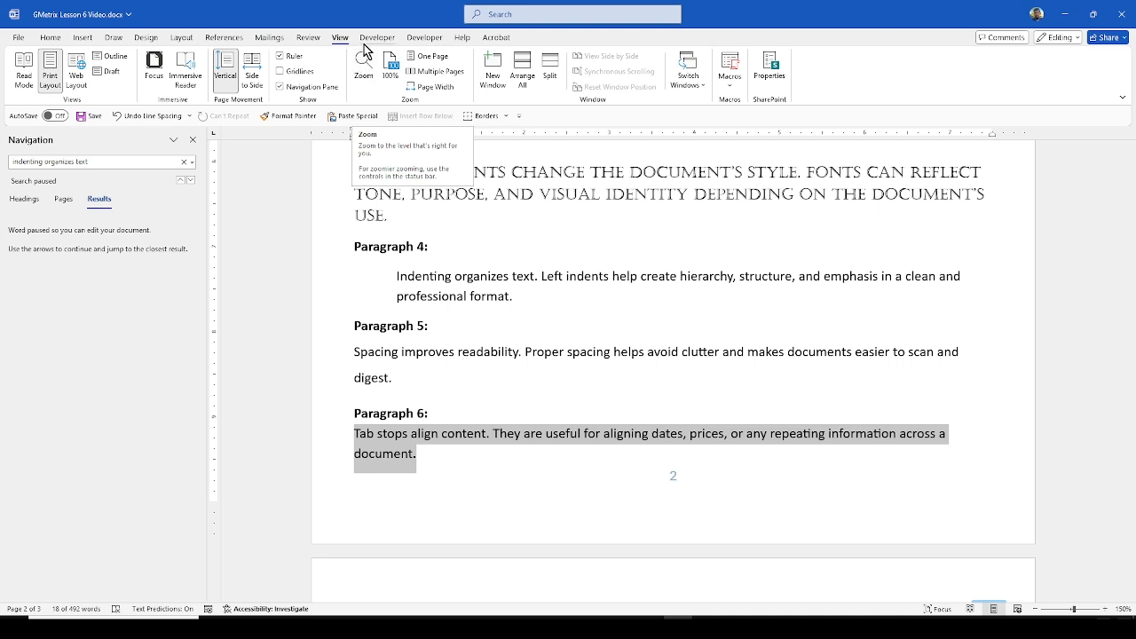
click(282, 56)
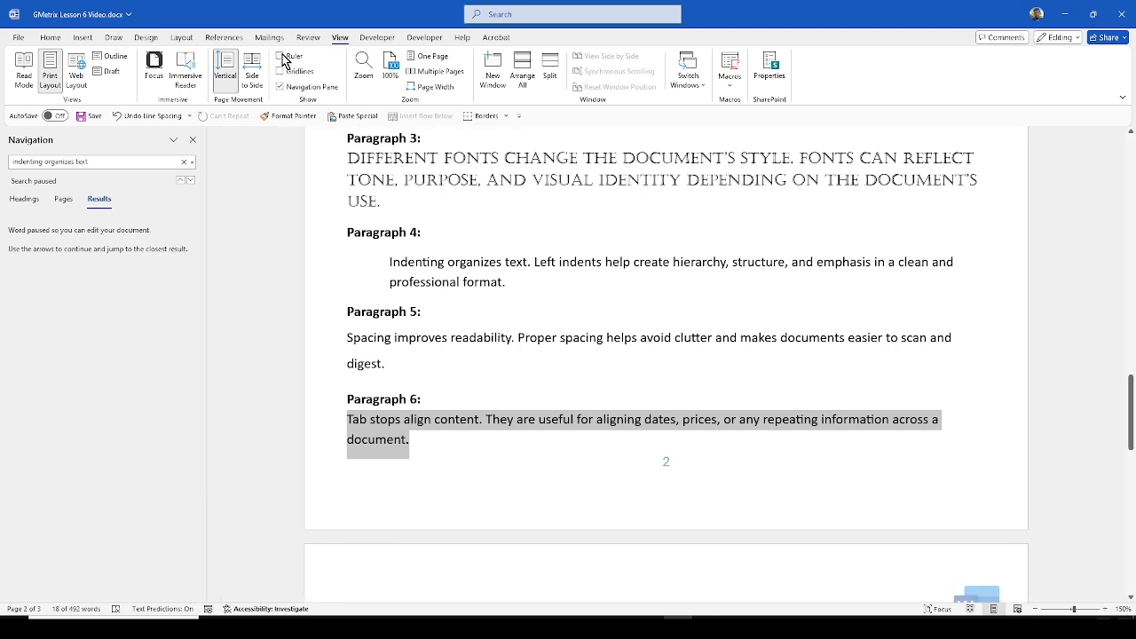
click(282, 57)
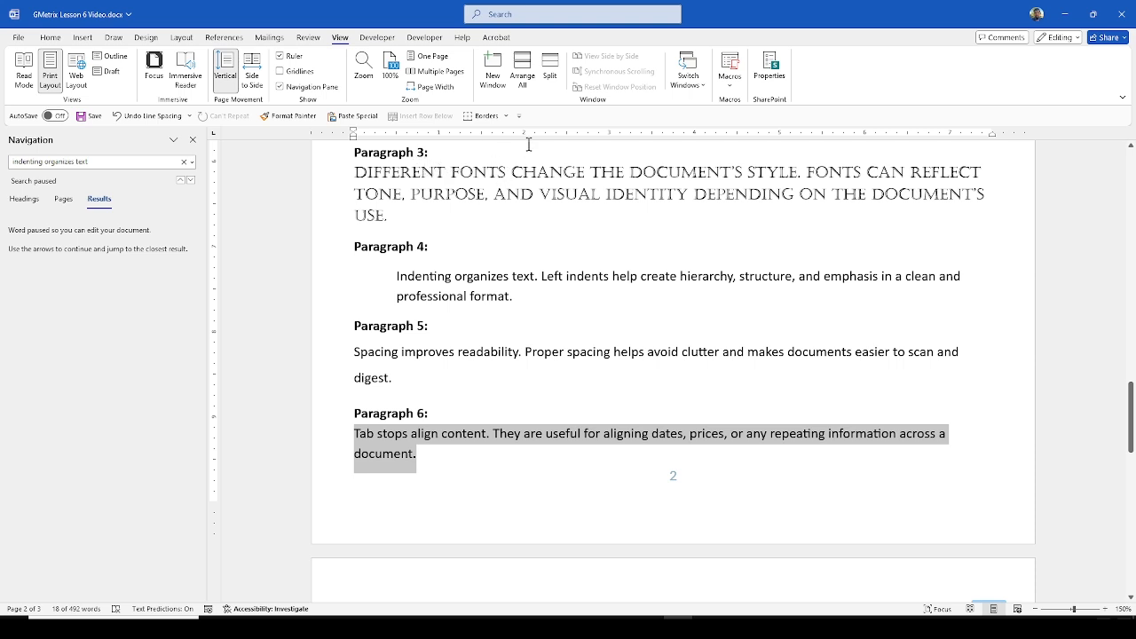
- Add a left tab stop at 1.5 inches to Paragraph 6 and clear it again
click(481, 135)
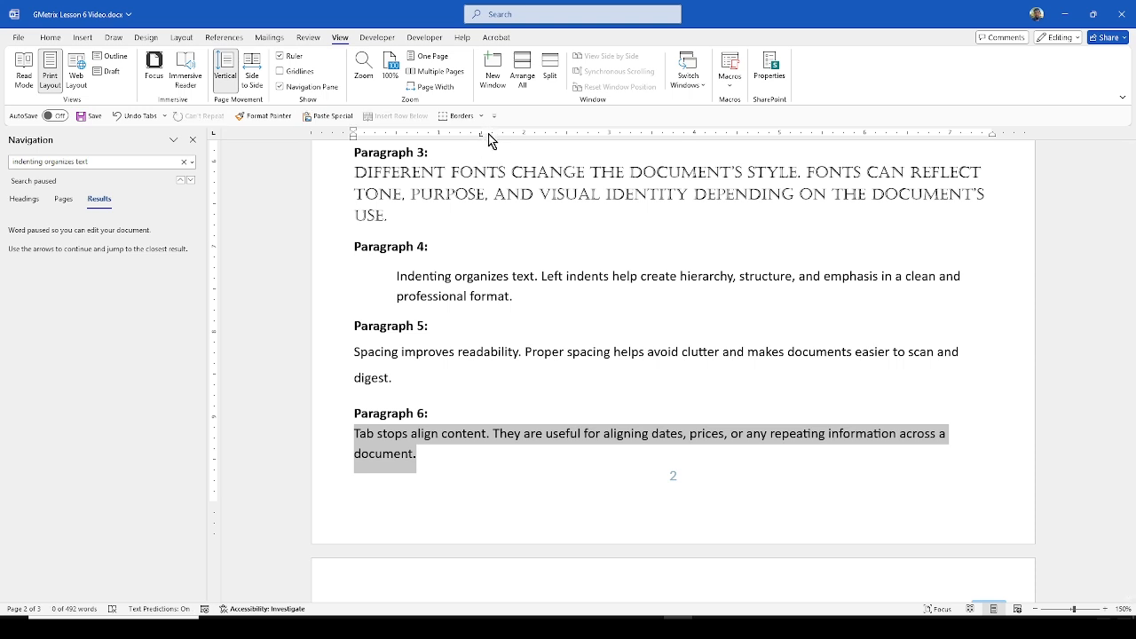
drag(481, 140, 483, 142)
double_click(482, 138)
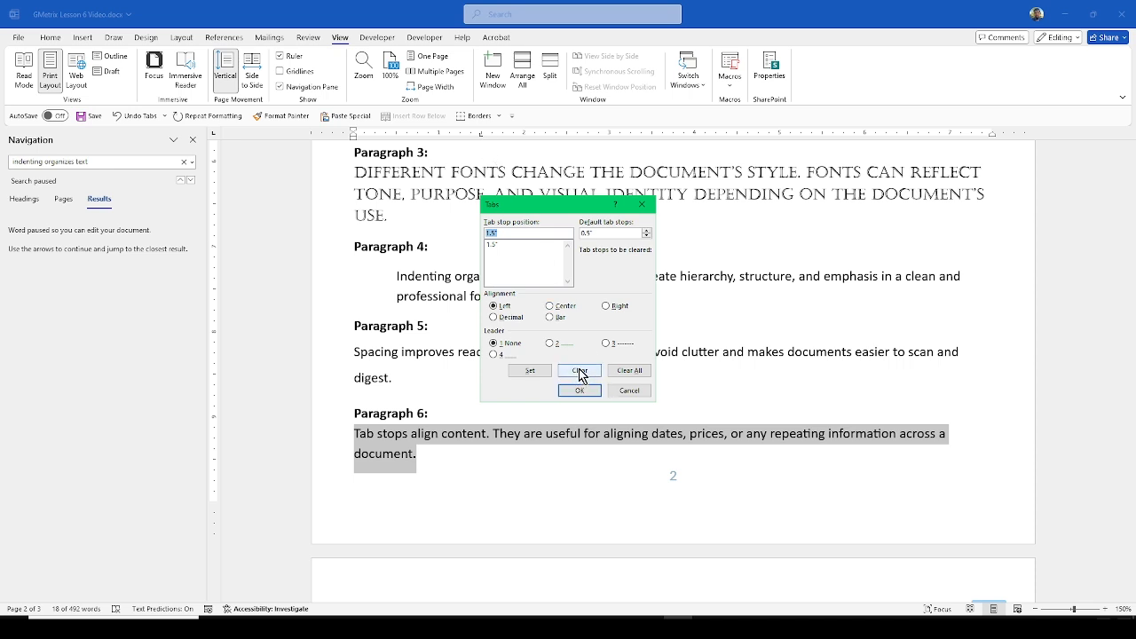
click(579, 371)
click(577, 392)
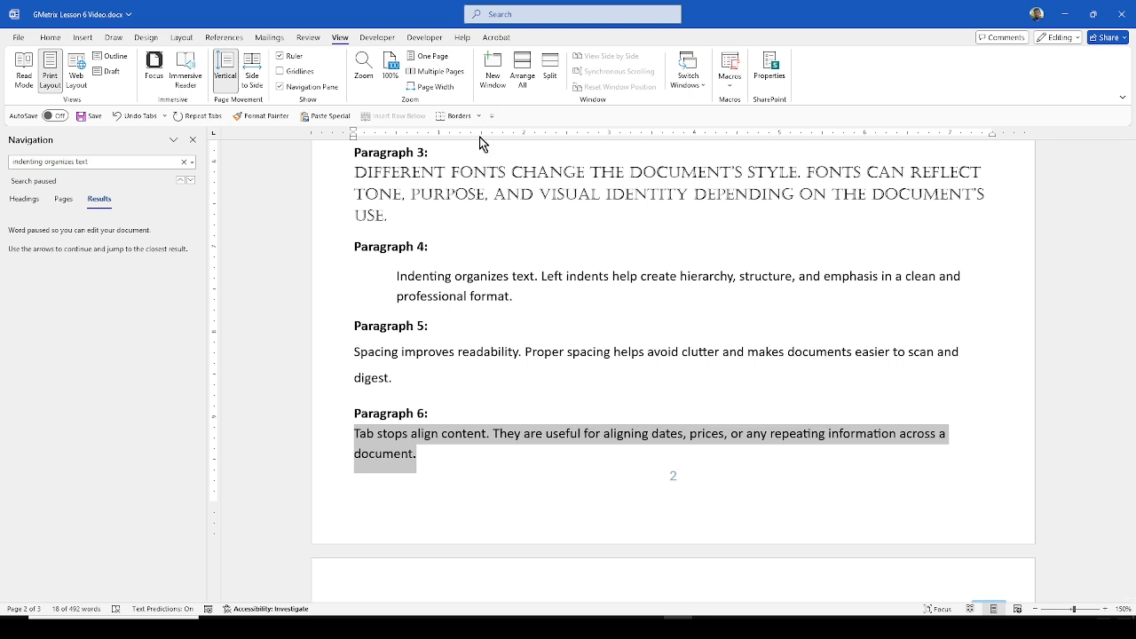
- Set a left tab stop at 1.5 inches for Paragraph 6 and tab the start of its text to that position
click(481, 133)
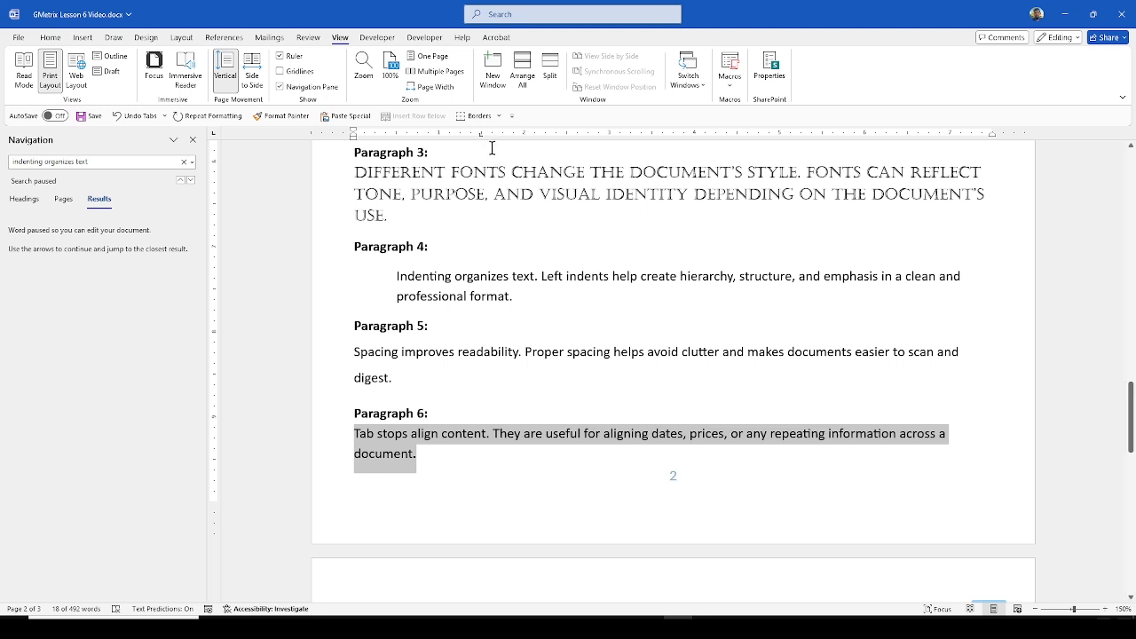
click(394, 435)
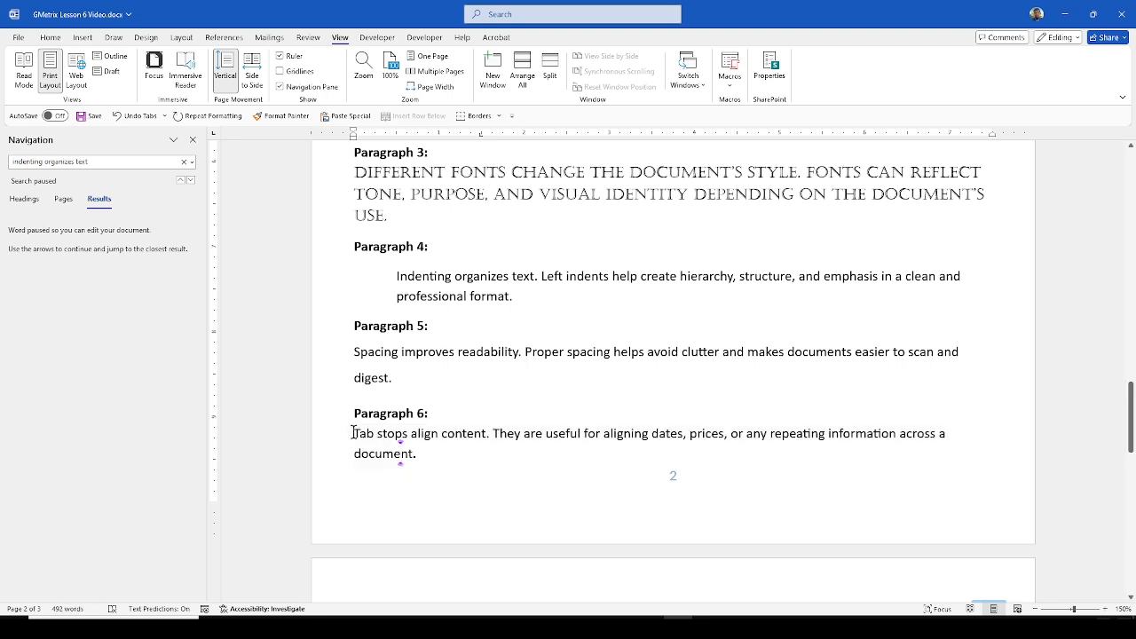
click(354, 433)
key(Tab)
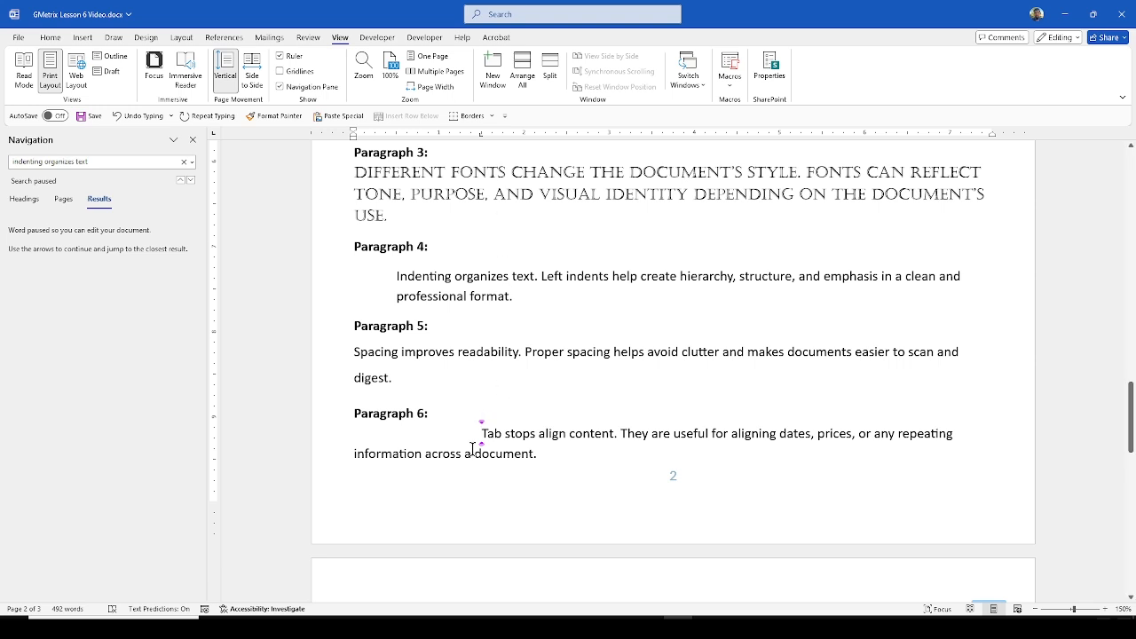
- Review the formatted practice paragraphs and compare them with the Lesson 6 instructions throughout the document
click(394, 282)
click(483, 435)
scroll(453, 484, down, 3)
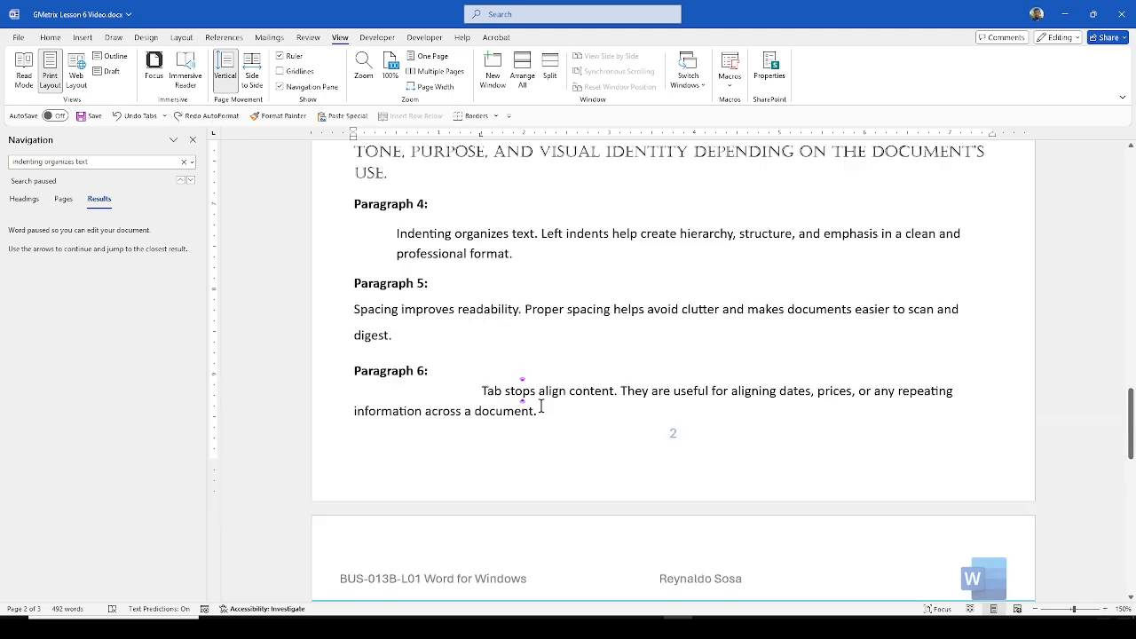
scroll(540, 397, down, 1)
scroll(538, 389, up, 2)
scroll(537, 387, down, 5)
scroll(537, 388, down, 6)
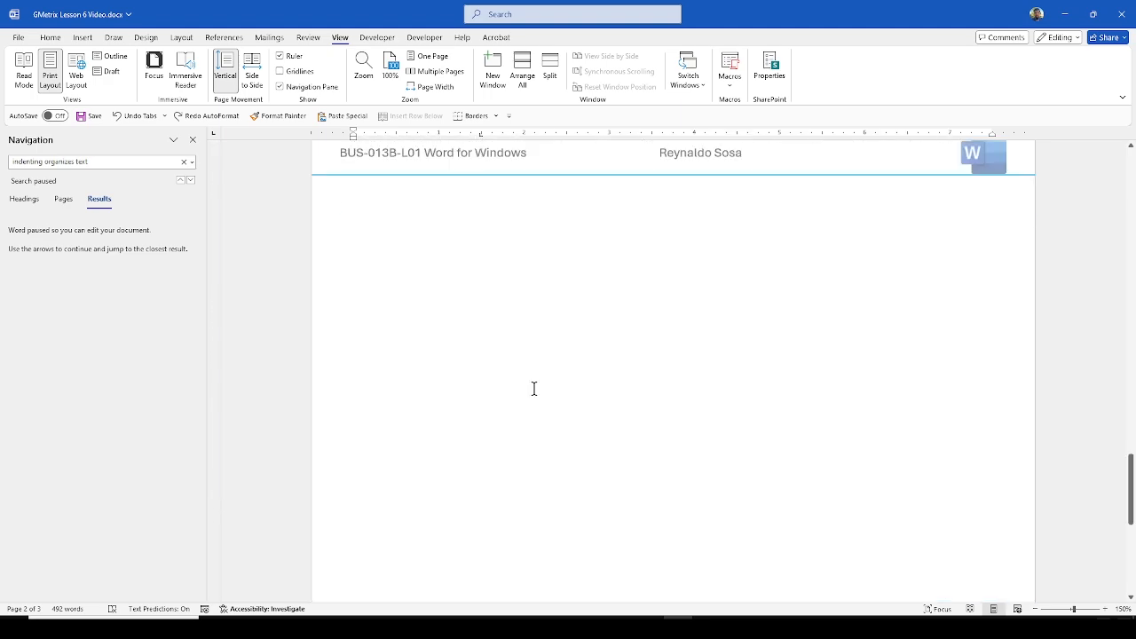
scroll(530, 387, down, 3)
scroll(527, 390, up, 15)
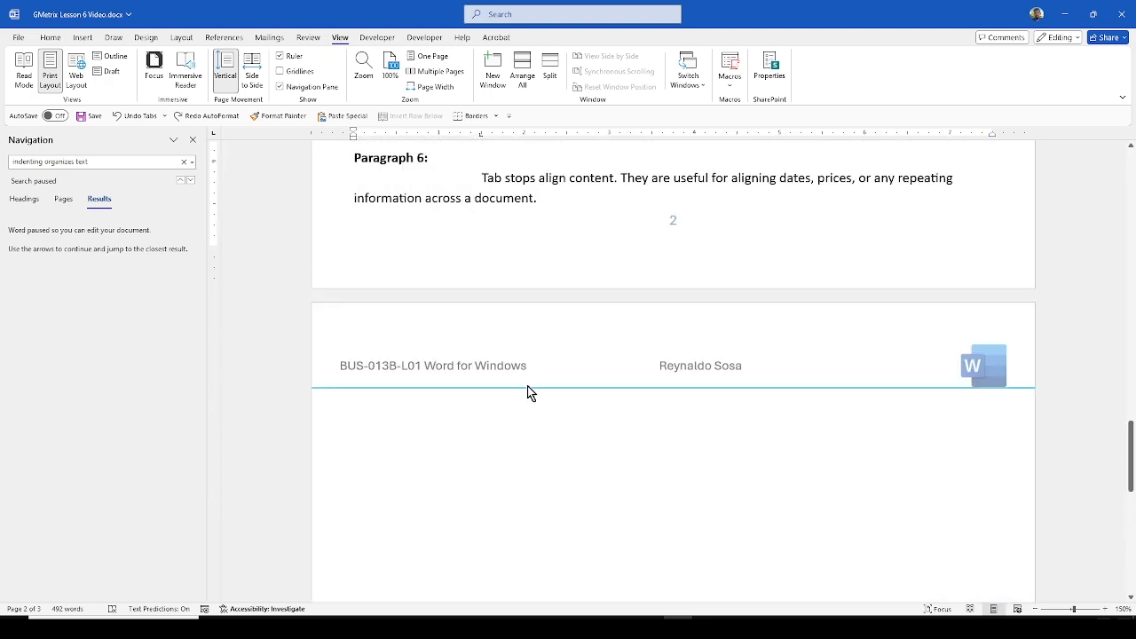
scroll(526, 379, up, 20)
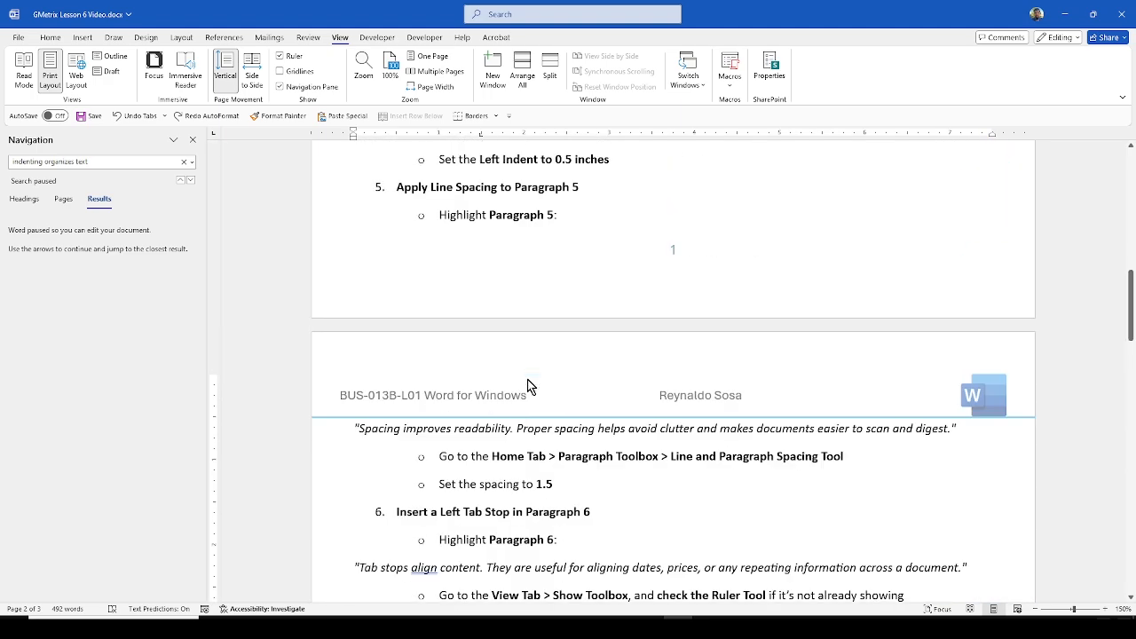
scroll(527, 373, up, 11)
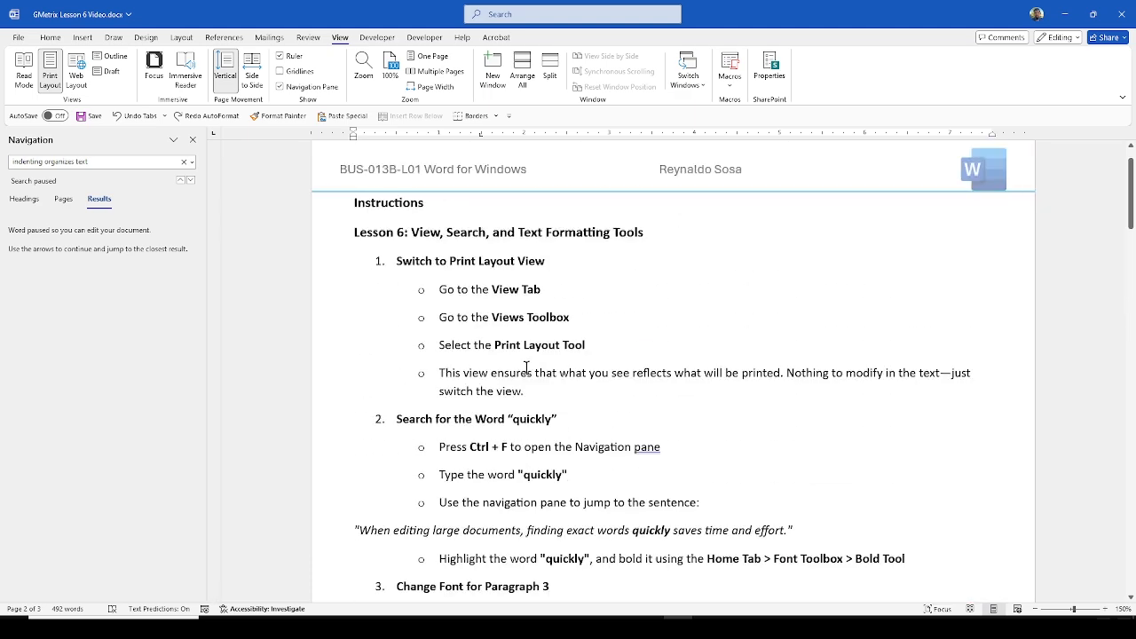
scroll(527, 362, down, 7)
scroll(527, 363, down, 7)
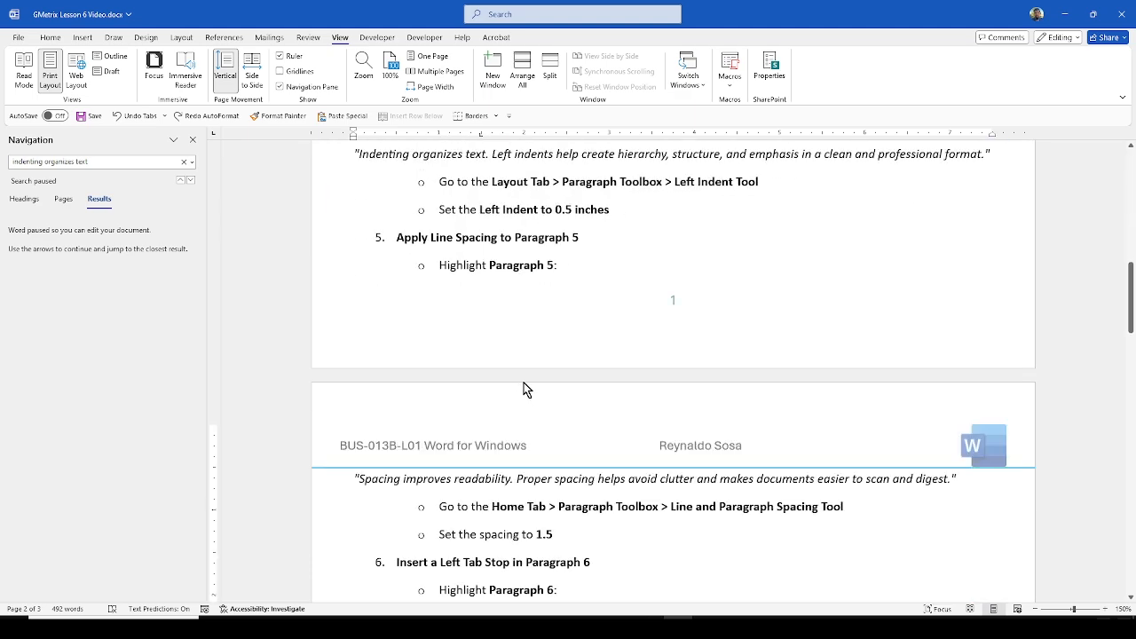
scroll(524, 377, up, 3)
scroll(521, 373, down, 3)
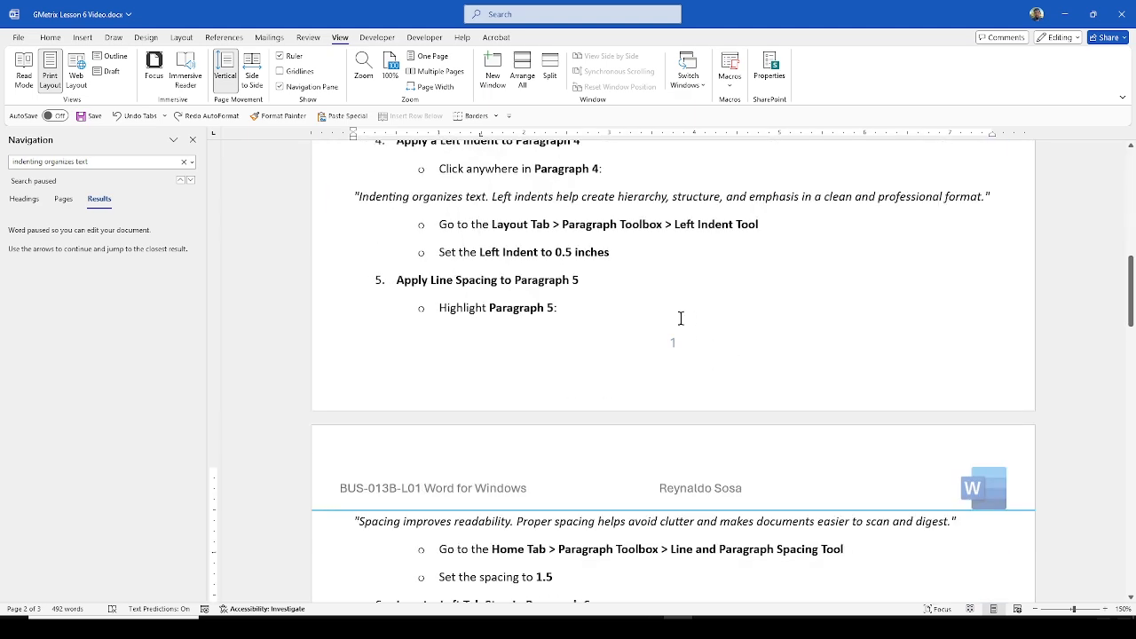
click(562, 313)
scroll(562, 312, down, 15)
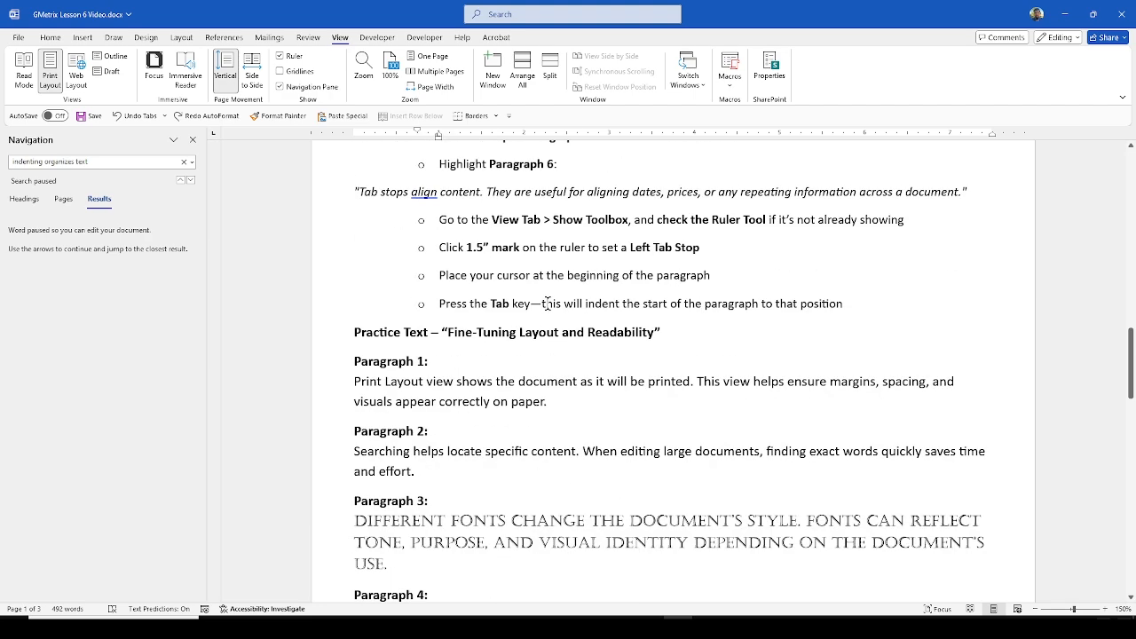